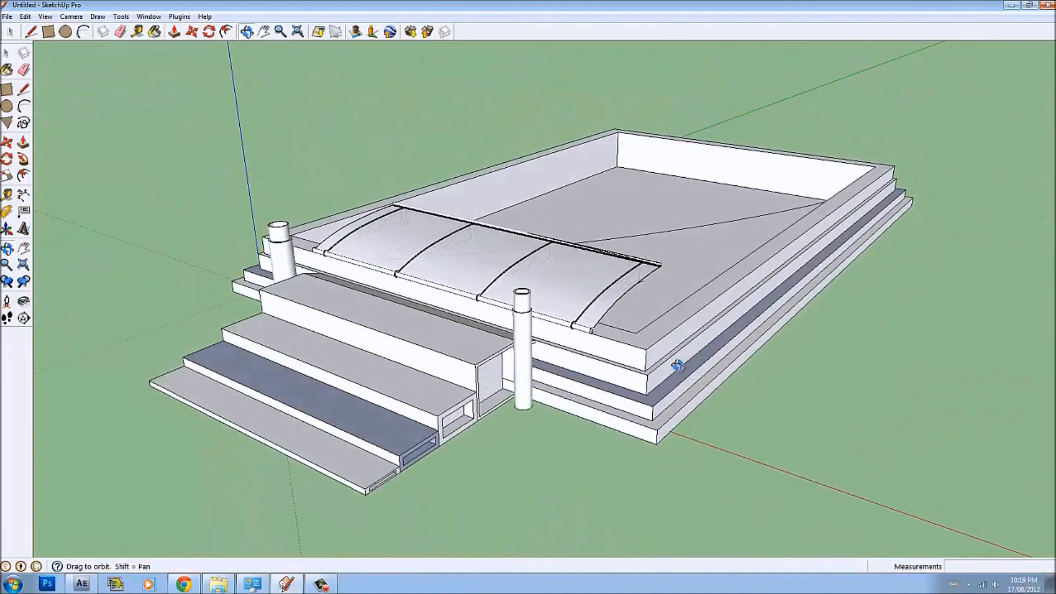
# Examine the finished example model from several angles, including its stepped walls, entry stairs, curved cover and two posts
pyautogui.moveTo(677, 365)
pyautogui.mouseDown()
pyautogui.moveTo(687, 330)
pyautogui.moveTo(686, 371)
pyautogui.mouseUp()
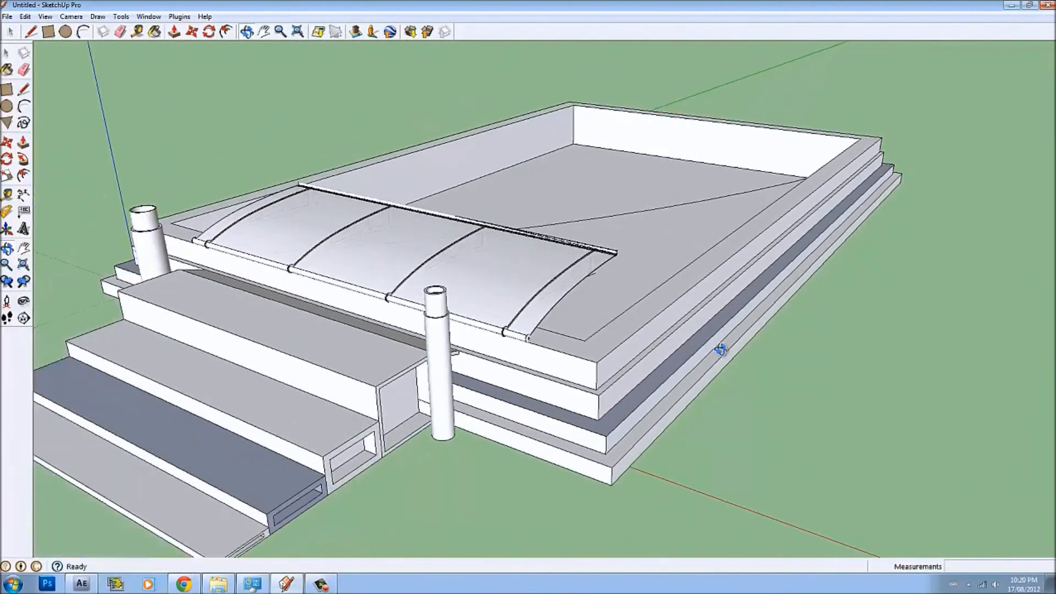
pyautogui.moveTo(720, 350); pyautogui.dragTo(737, 330)
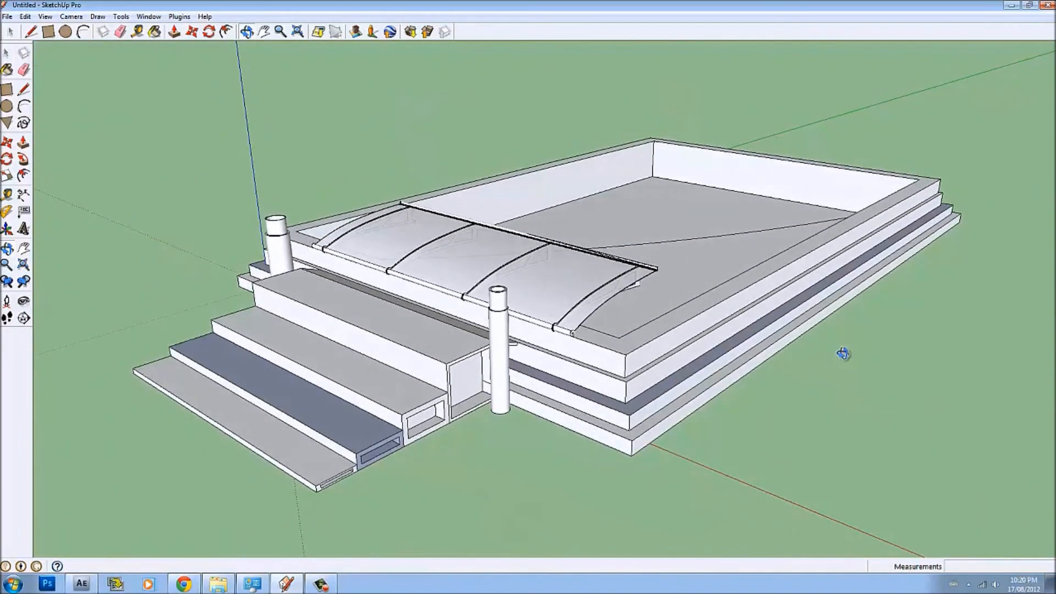
pyautogui.scroll(3, 842, 353)
pyautogui.scroll(-4, 843, 353)
pyautogui.moveTo(897, 253); pyautogui.dragTo(914, 277)
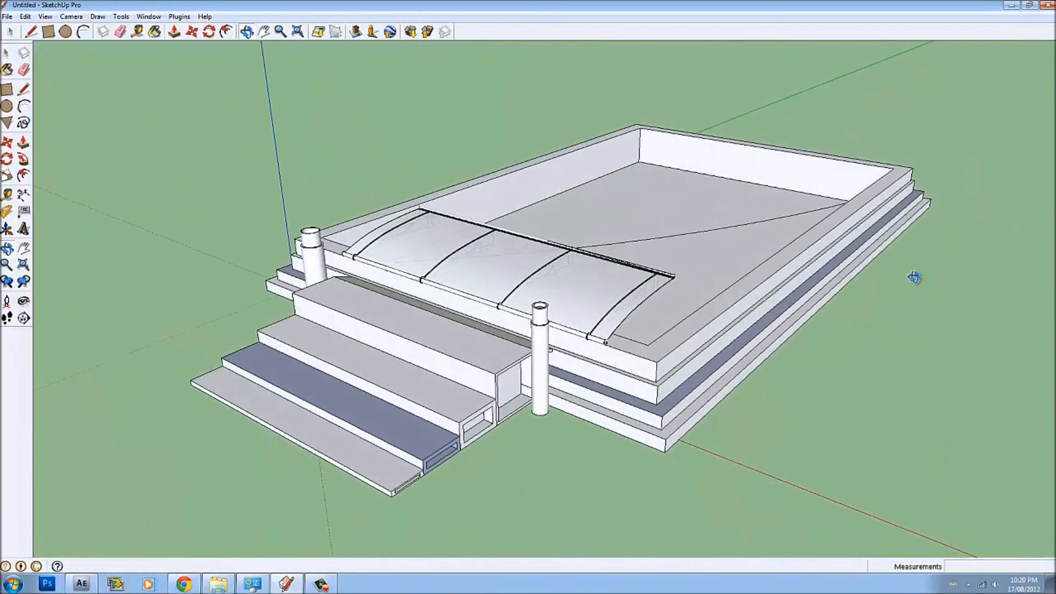
pyautogui.scroll(3, 890, 295)
pyautogui.scroll(-3, 590, 232)
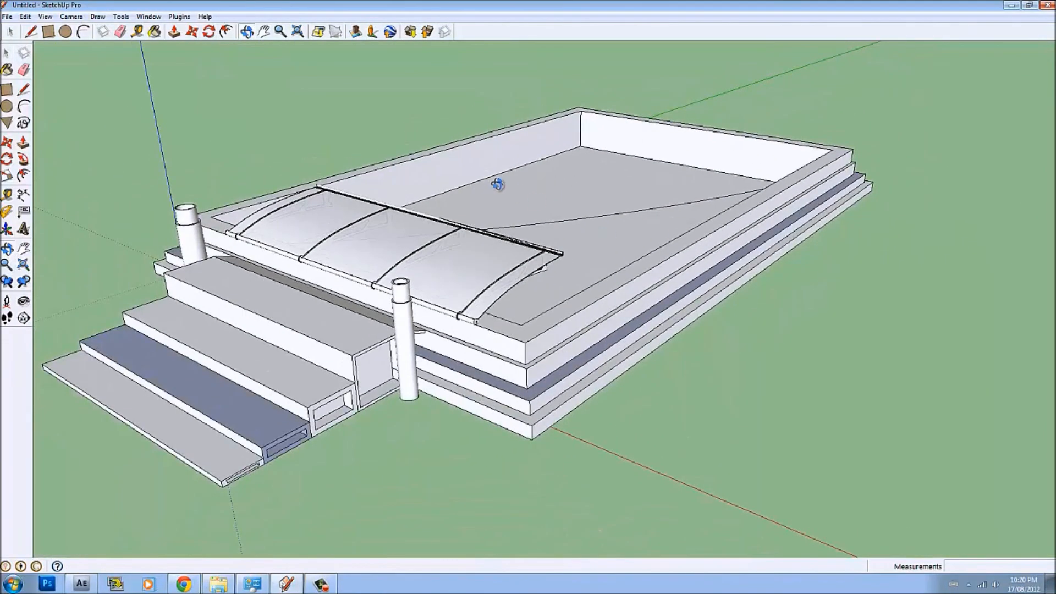
pyautogui.moveTo(687, 176); pyautogui.dragTo(884, 166)
pyautogui.click(265, 33)
pyautogui.moveTo(366, 245); pyautogui.dragTo(454, 242)
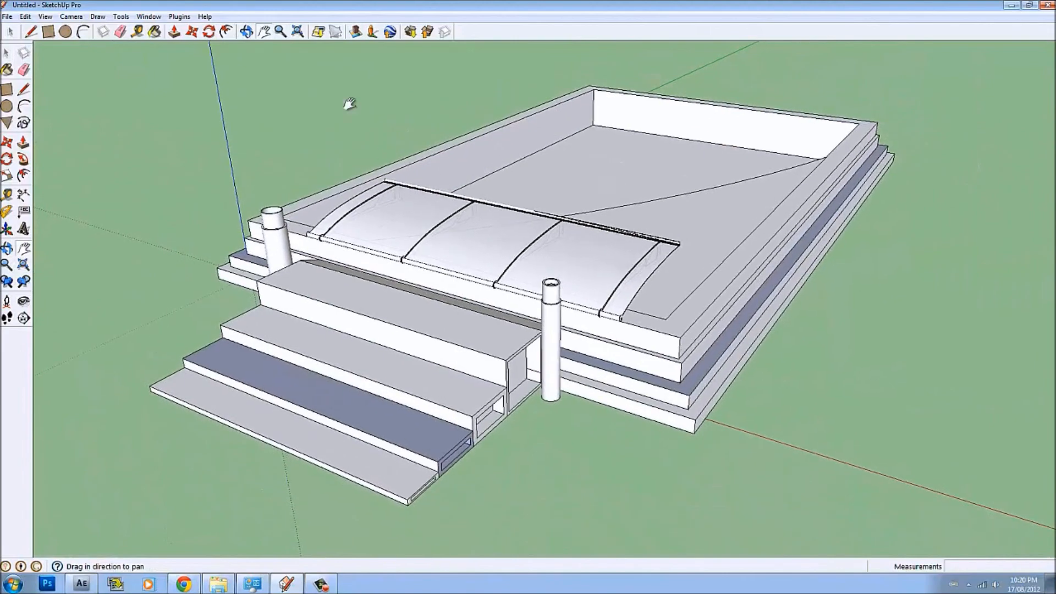
pyautogui.scroll(5, 611, 277)
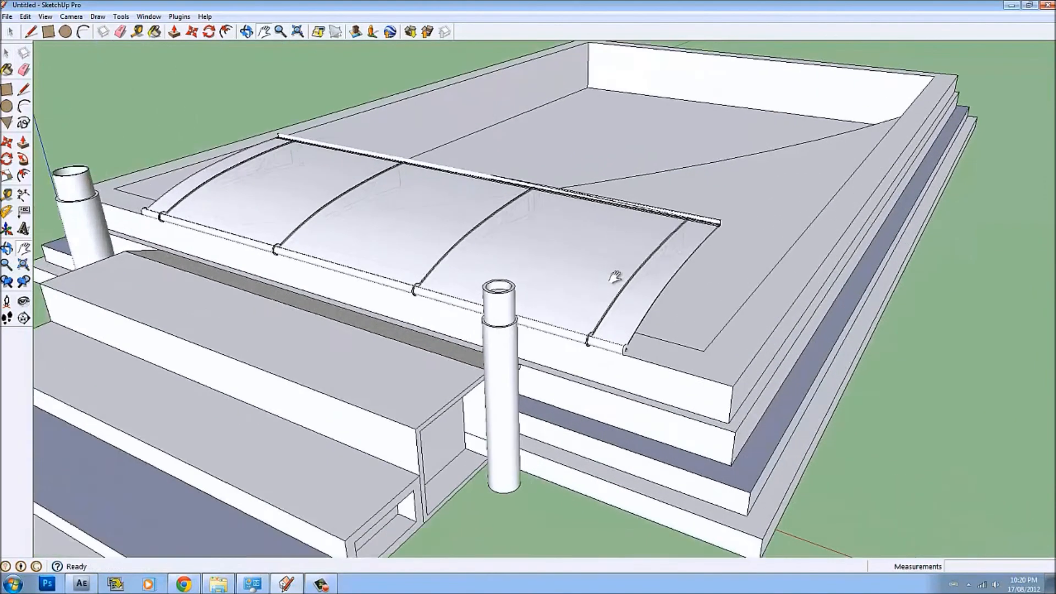
pyautogui.scroll(-5, 614, 277)
pyautogui.scroll(5, 344, 102)
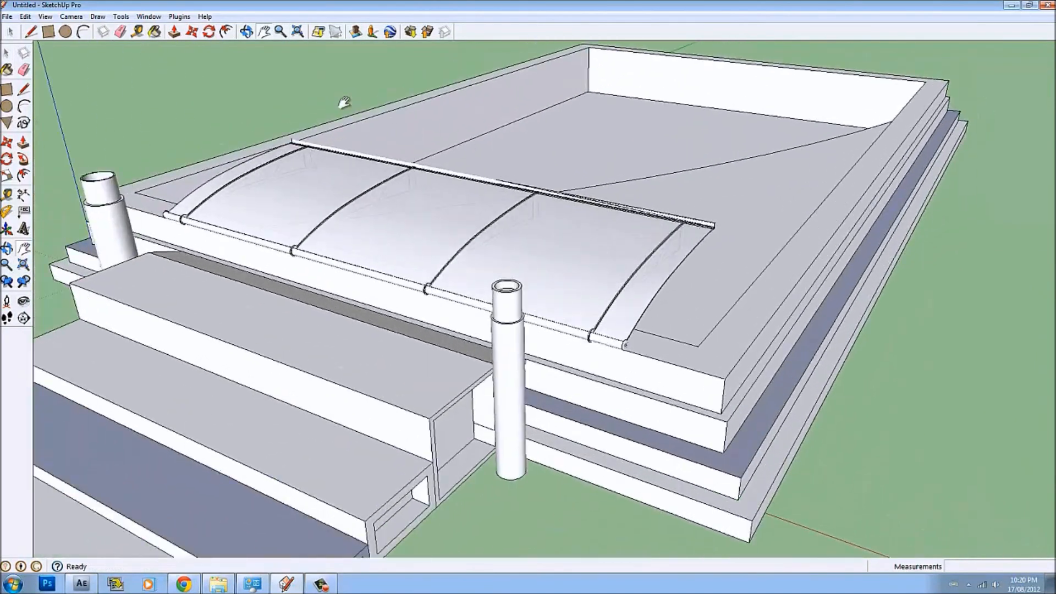
pyautogui.scroll(-3, 264, 91)
pyautogui.click(249, 32)
pyautogui.moveTo(497, 341)
pyautogui.mouseDown()
pyautogui.moveTo(631, 276)
pyautogui.moveTo(829, 233)
pyautogui.moveTo(648, 320)
pyautogui.moveTo(486, 348)
pyautogui.mouseUp()
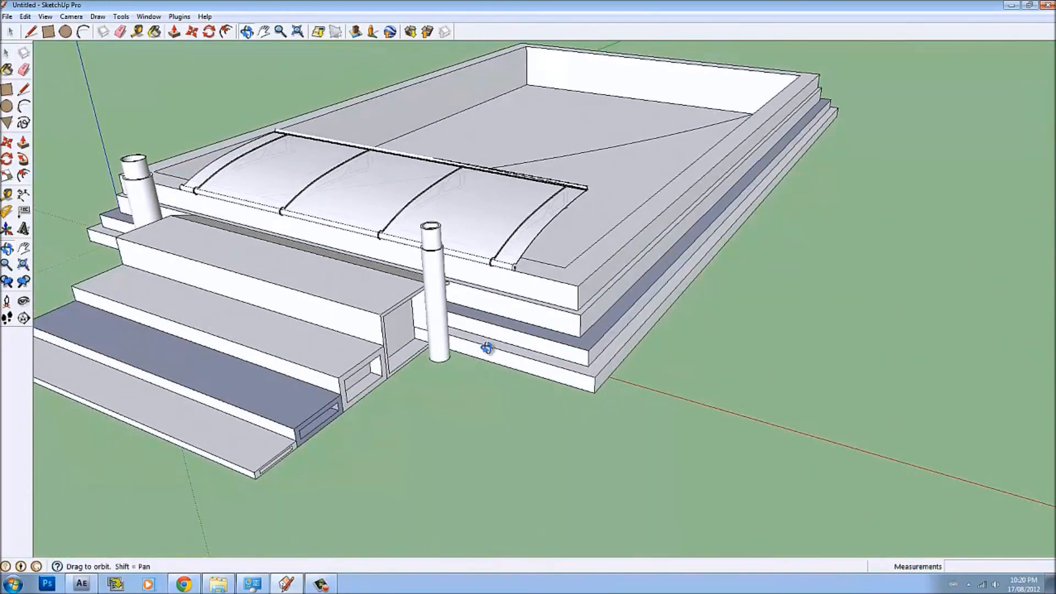
pyautogui.moveTo(491, 328)
pyautogui.mouseDown()
pyautogui.moveTo(794, 170)
pyautogui.moveTo(711, 224)
pyautogui.moveTo(433, 304)
pyautogui.moveTo(493, 310)
pyautogui.mouseUp()
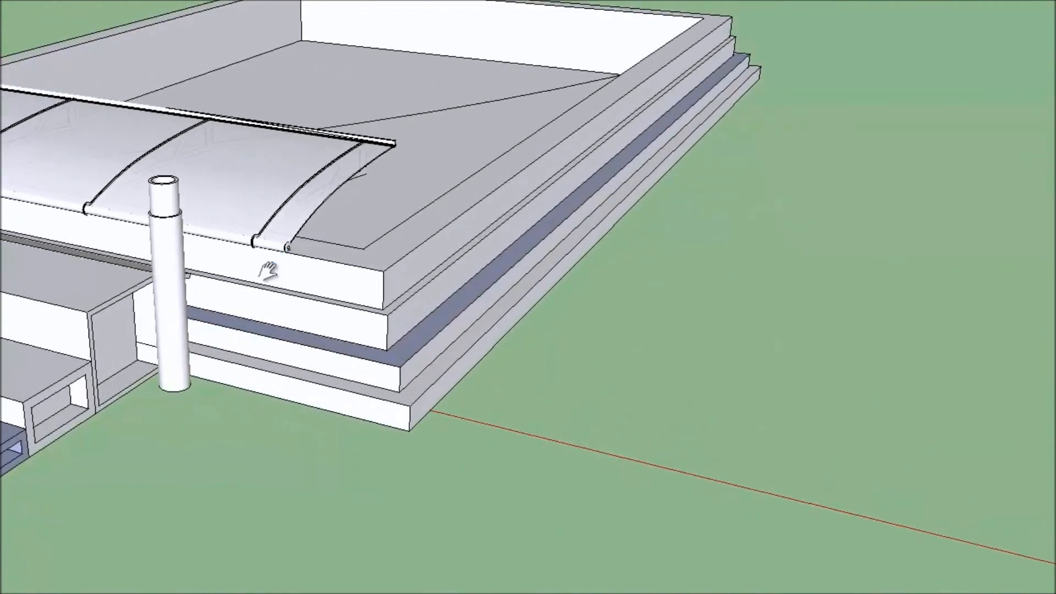
pyautogui.moveTo(269, 271); pyautogui.dragTo(631, 316)
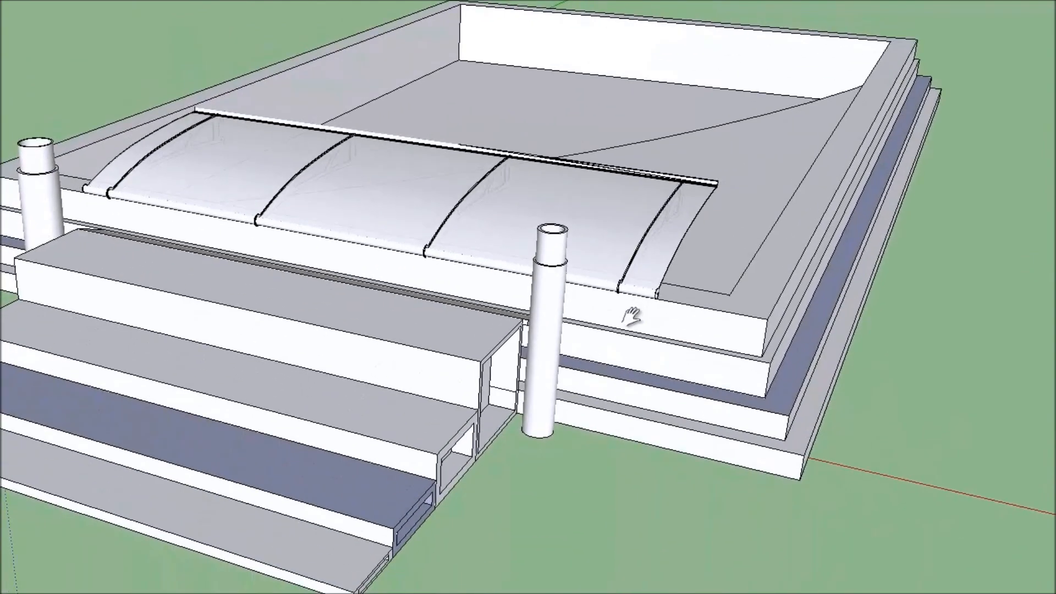
pyautogui.scroll(3, 636, 322)
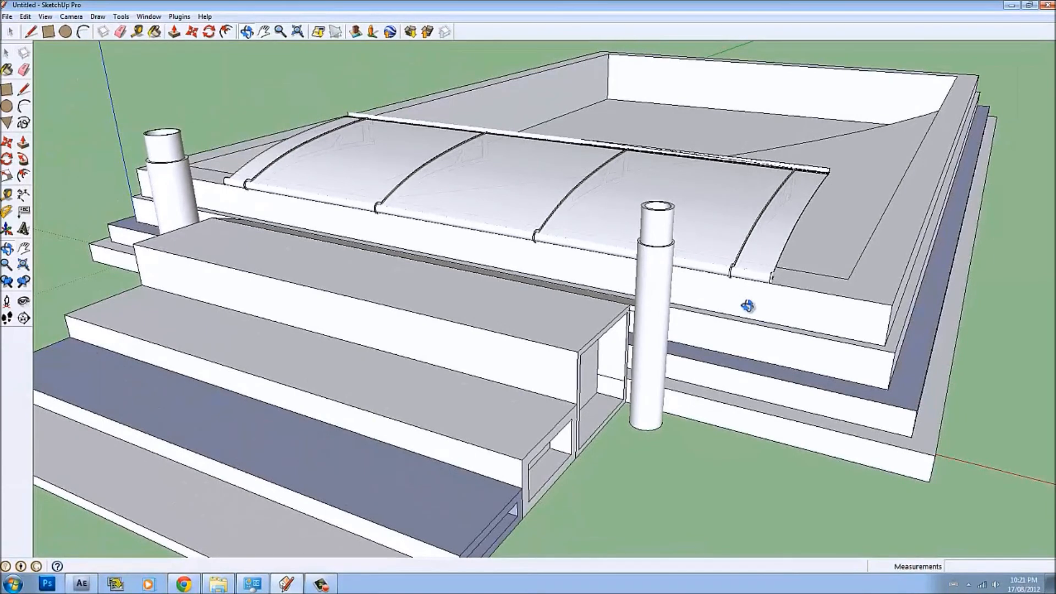
pyautogui.scroll(-2, 747, 306)
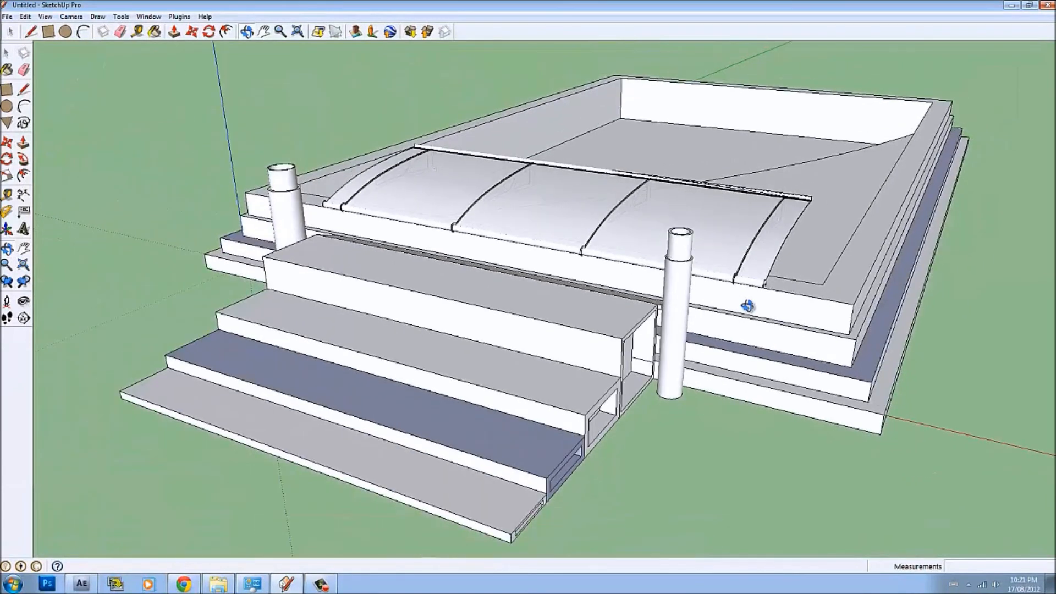
# Start a new model without saving the current one and erase the default human figure
pyautogui.click(6, 16)
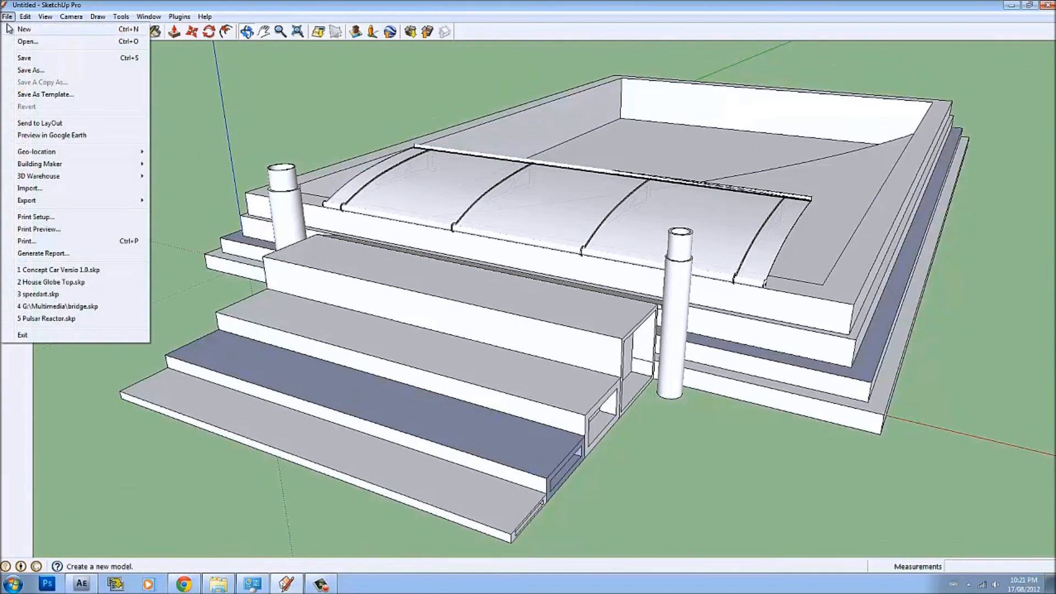
pyautogui.click(9, 29)
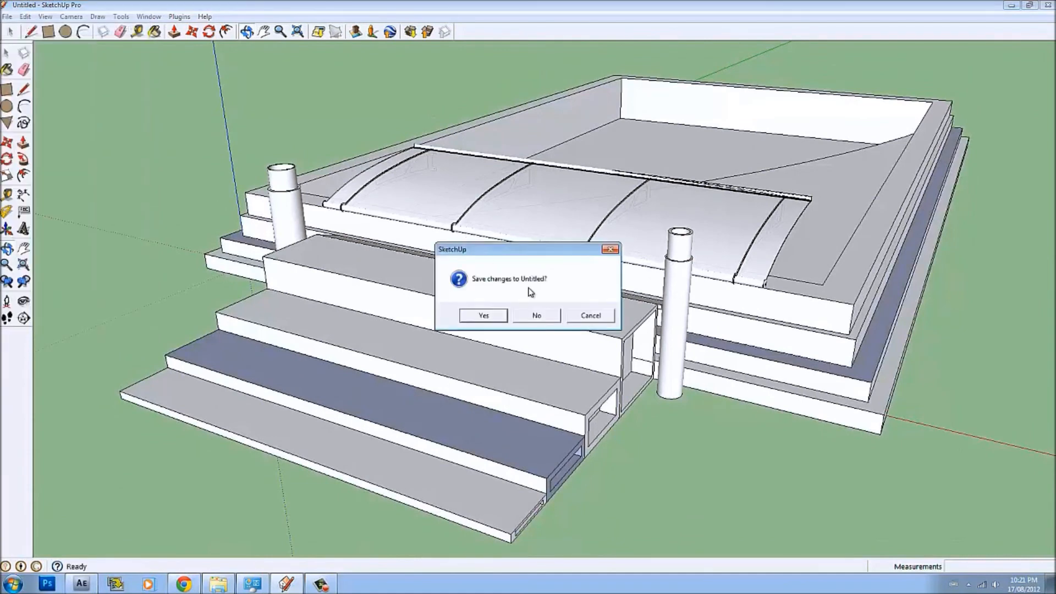
pyautogui.click(537, 320)
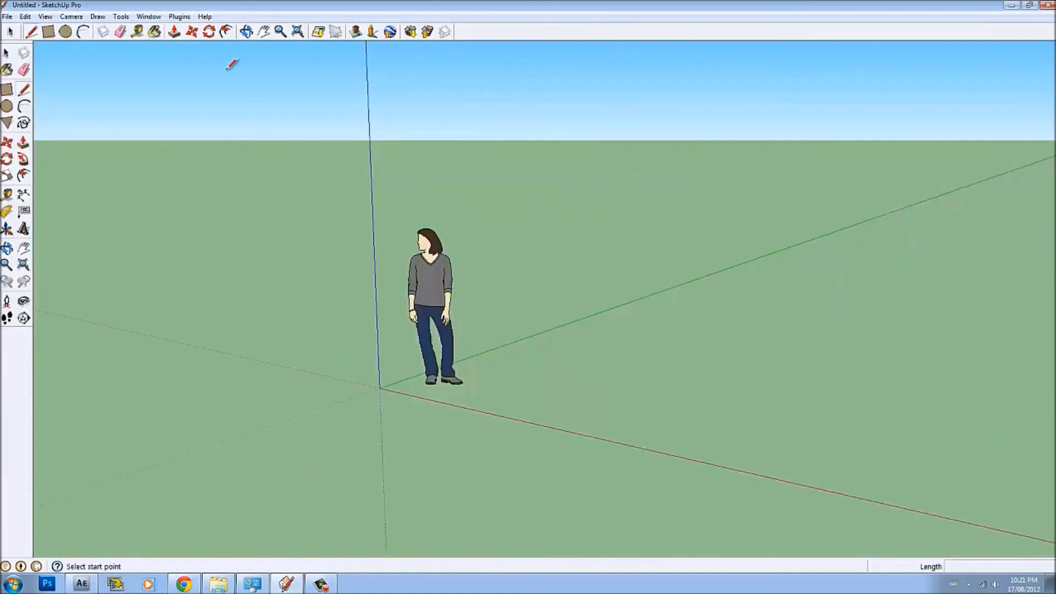
pyautogui.click(120, 31)
pyautogui.click(430, 286)
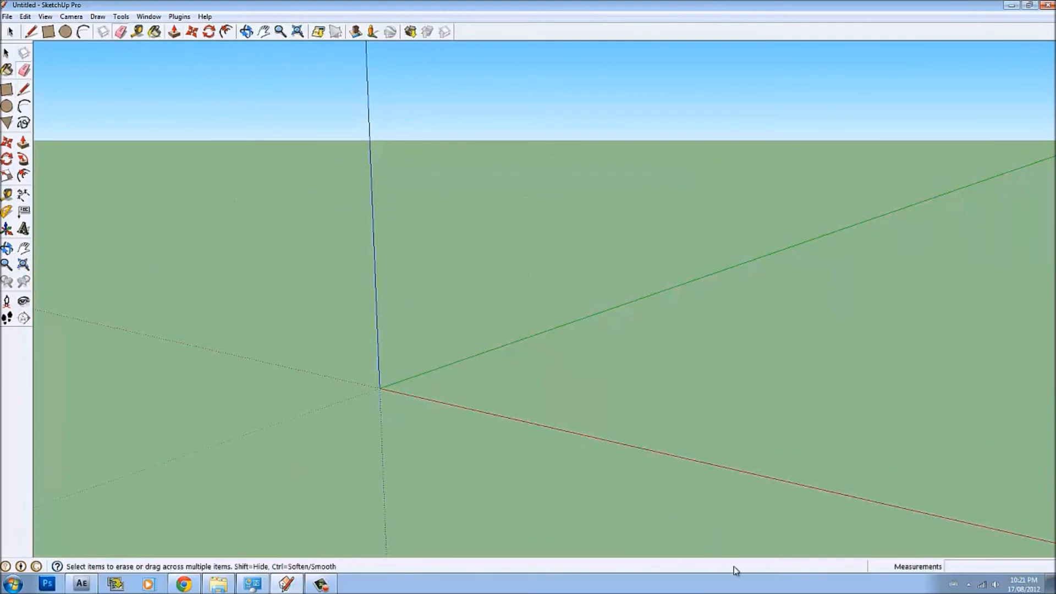
# Draw a rectangle about 3.58 m by 5.27 m from the origin and extrude it upward about 0.76 m
pyautogui.click(48, 32)
pyautogui.click(380, 387)
pyautogui.click(851, 334)
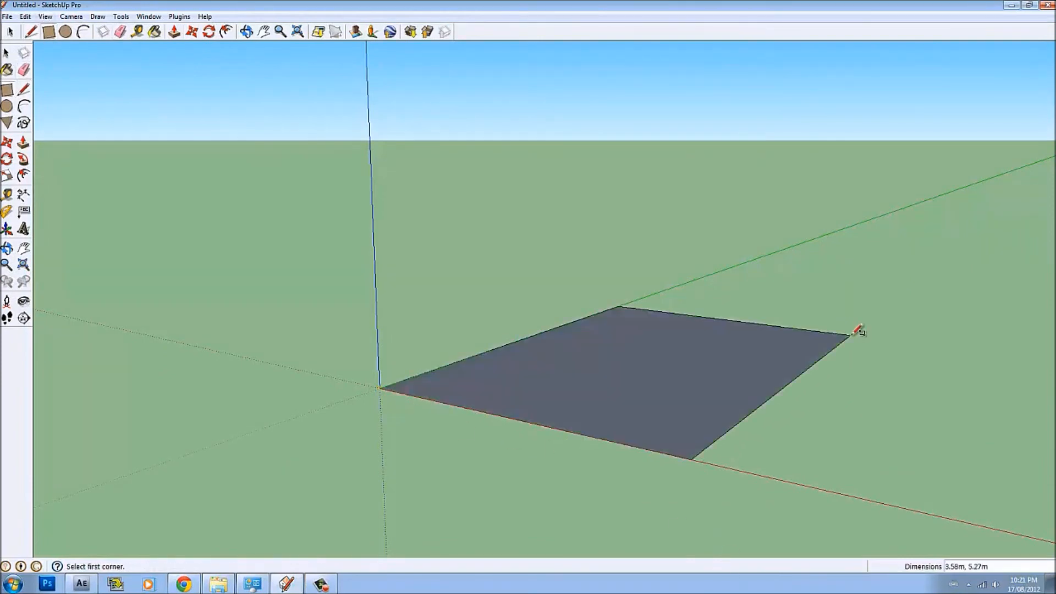
pyautogui.click(175, 32)
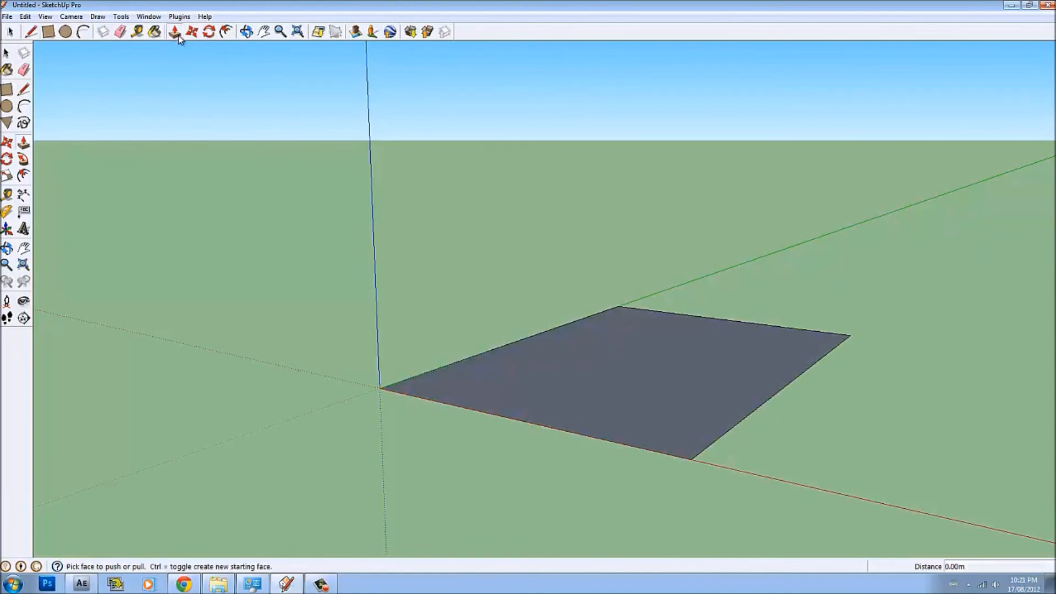
pyautogui.click(697, 422)
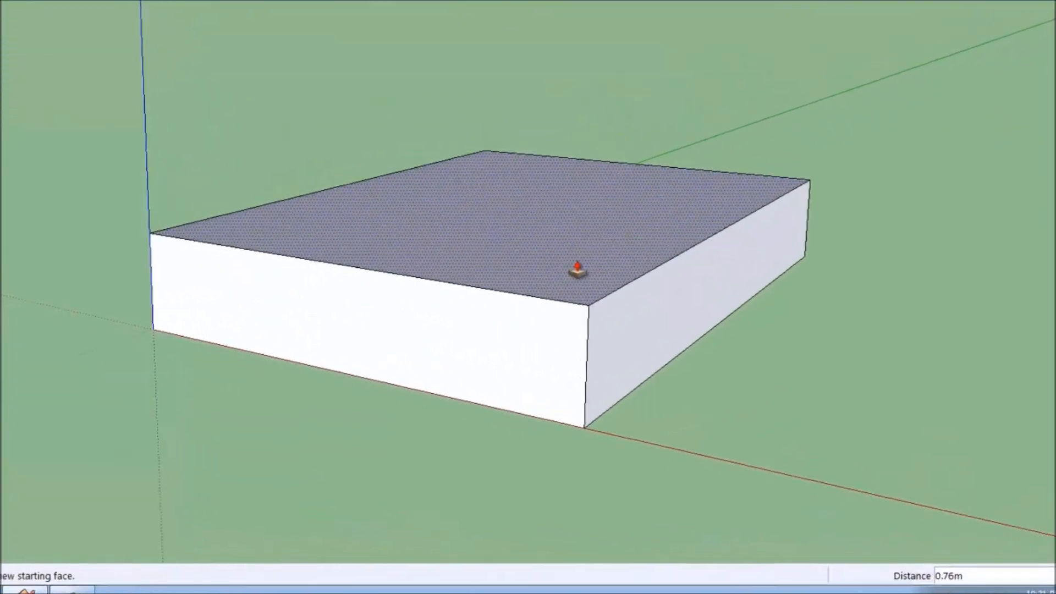
pyautogui.click(684, 349)
# Offset the edges of the box's top face inward to outline a narrow perimeter wall
pyautogui.press('h')
pyautogui.moveTo(419, 202); pyautogui.dragTo(275, 196)
pyautogui.moveTo(191, 75); pyautogui.dragTo(53, 107, button='middle')
pyautogui.press('f')
pyautogui.click(286, 332)
pyautogui.click(282, 343)
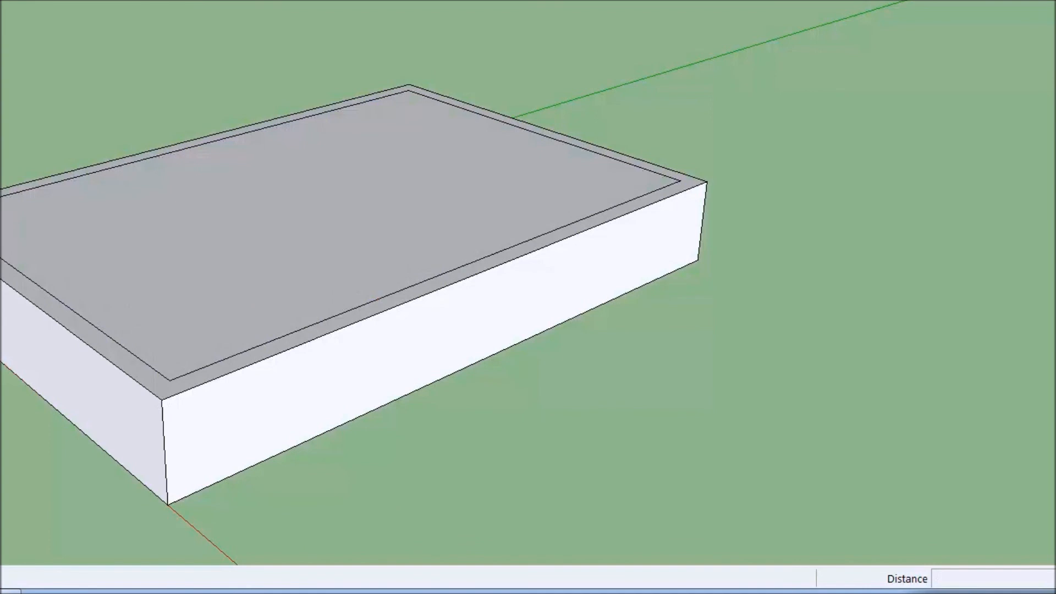
# Try pushing the inner top face down about 0.40 m, and undo the recess
pyautogui.click(174, 32)
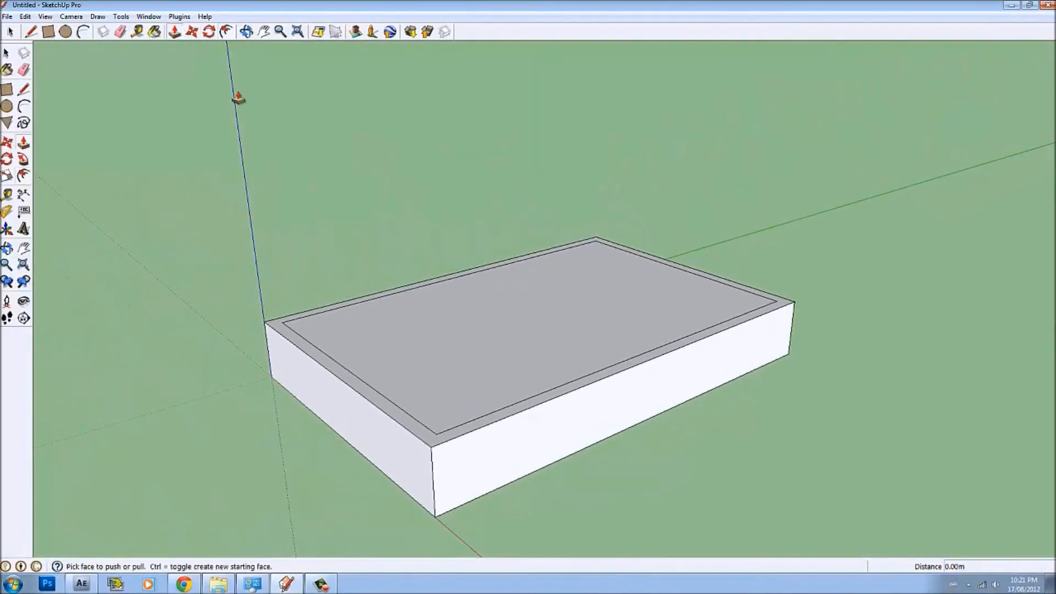
pyautogui.moveTo(486, 379)
pyautogui.mouseDown()
pyautogui.moveTo(492, 409)
pyautogui.moveTo(492, 394)
pyautogui.mouseUp()
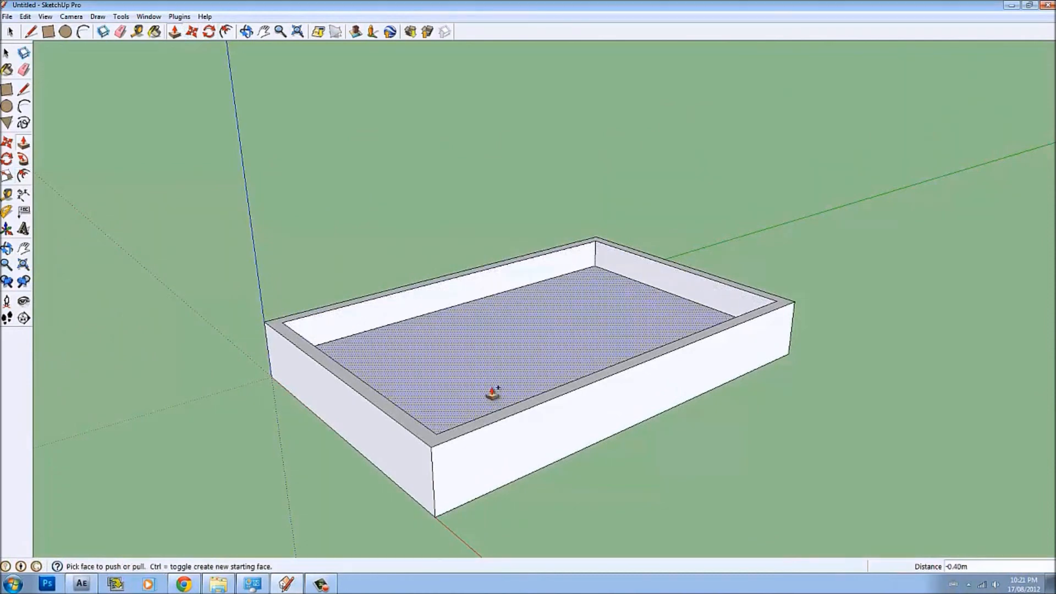
pyautogui.hotkey('ctrl', 'z')
# Draw a shallow arc across the inner top face, from the corner near the origin to the diagonally opposite corner
pyautogui.click(88, 31)
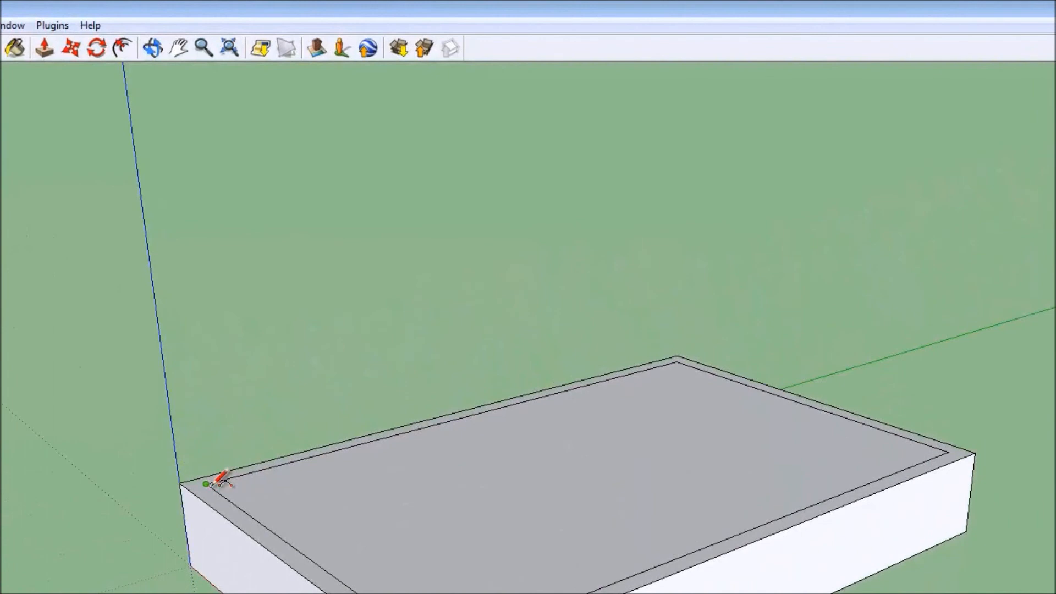
pyautogui.click(205, 483)
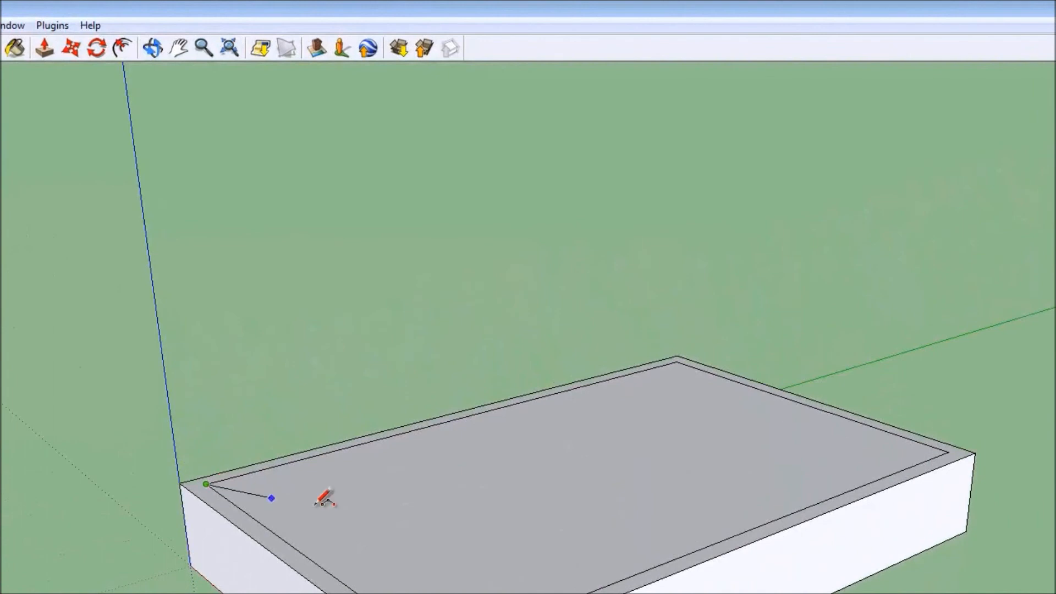
pyautogui.click(948, 452)
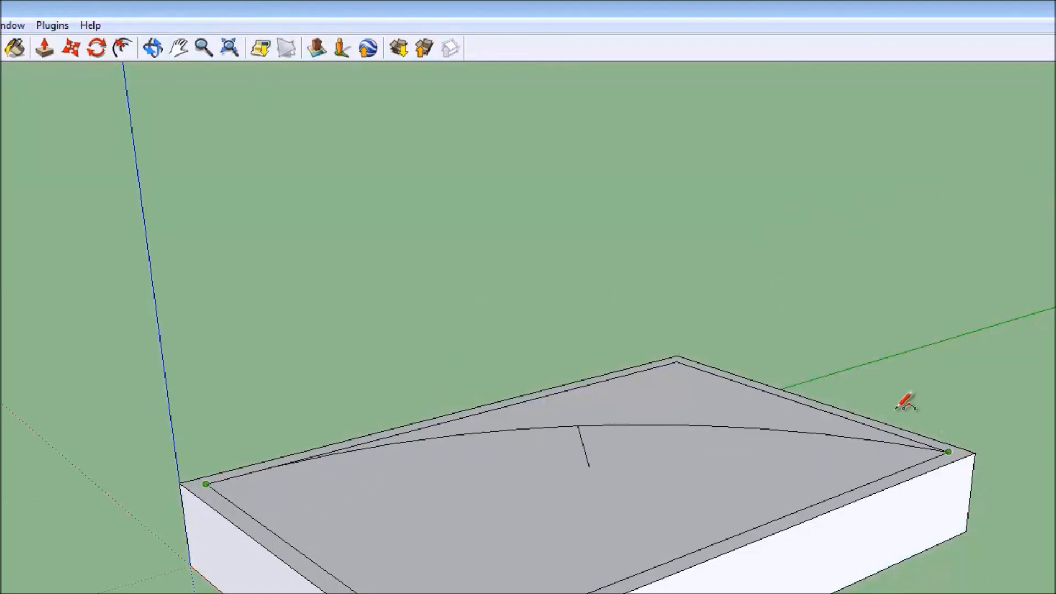
pyautogui.click(776, 425)
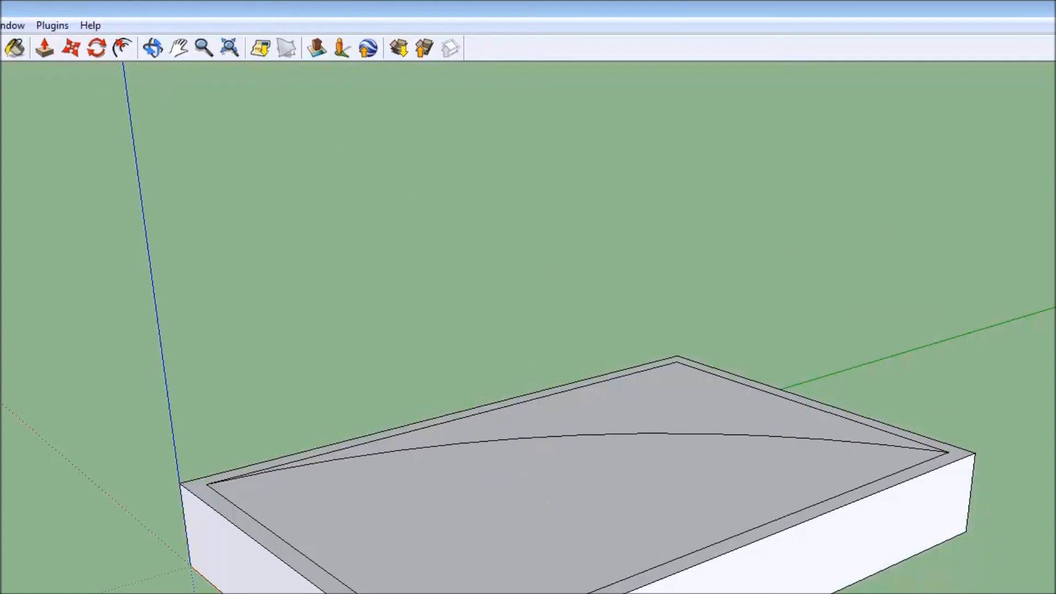
# Push the areas on both sides of the arc down inside the walls to form a two-level floor
pyautogui.click(45, 48)
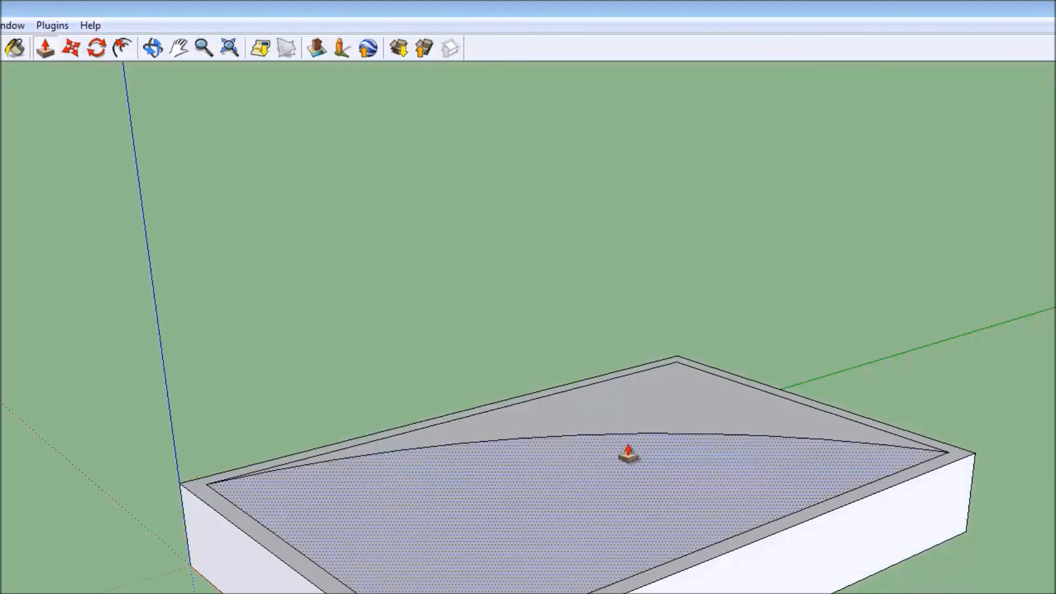
pyautogui.click(625, 452)
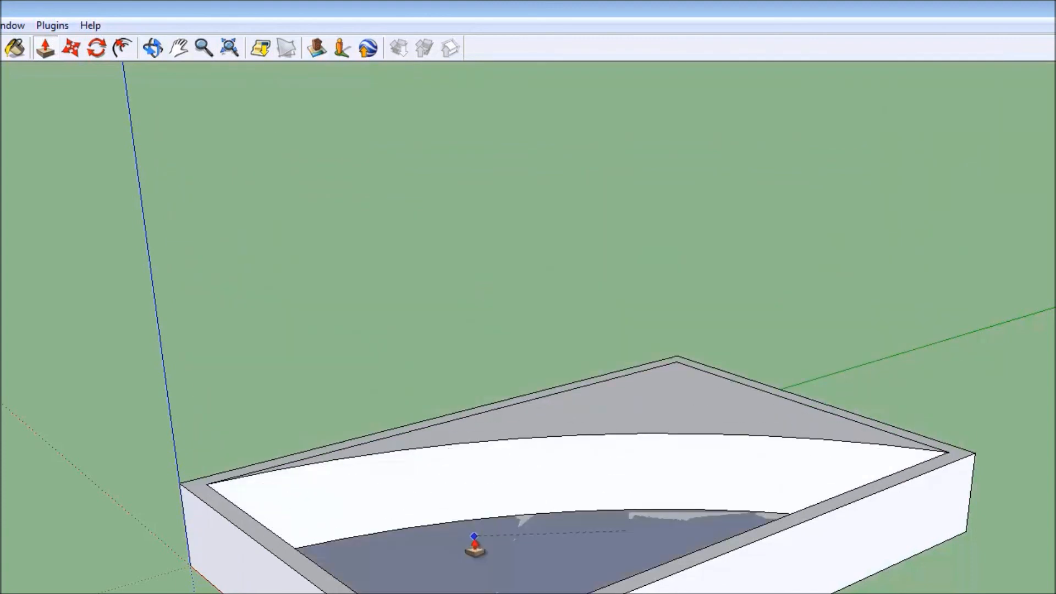
pyautogui.click(475, 514)
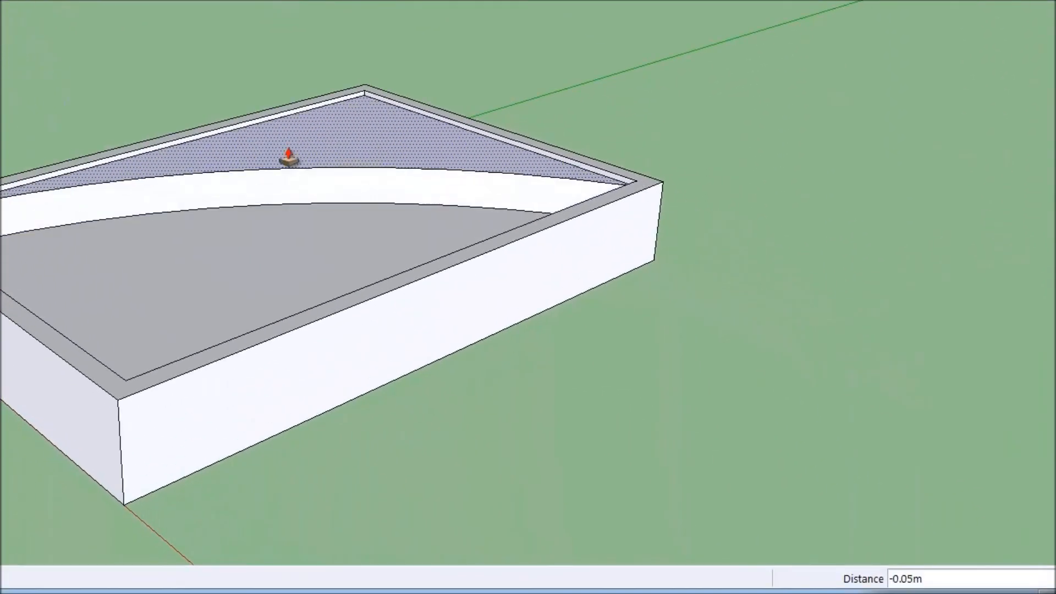
pyautogui.click(286, 208)
# Raise the larger near floor section about 0.21 m and push the far section down about 0.26 m
pyautogui.click(276, 259)
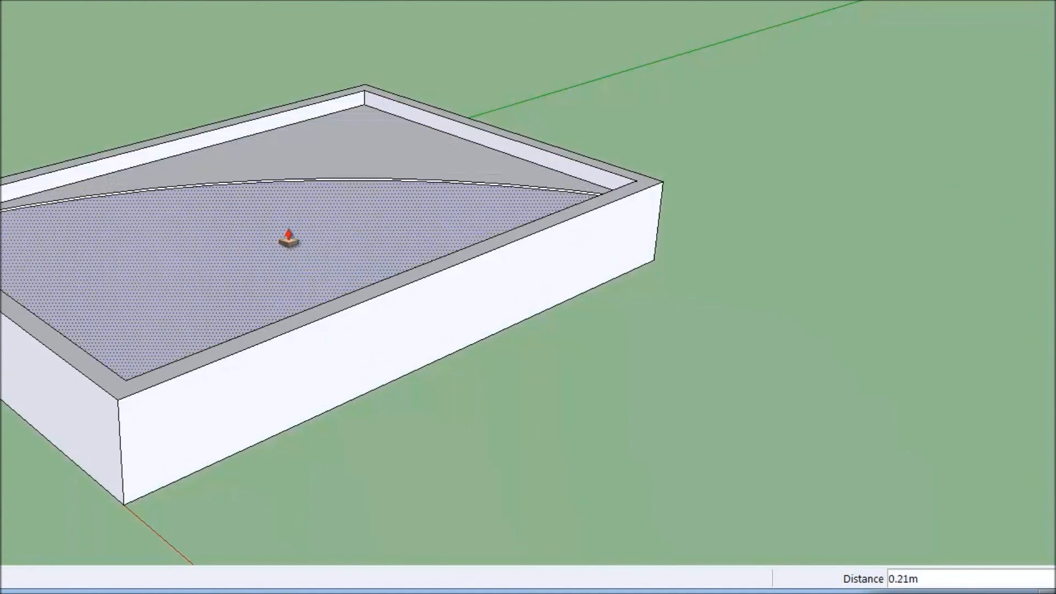
pyautogui.click(288, 238)
pyautogui.click(327, 142)
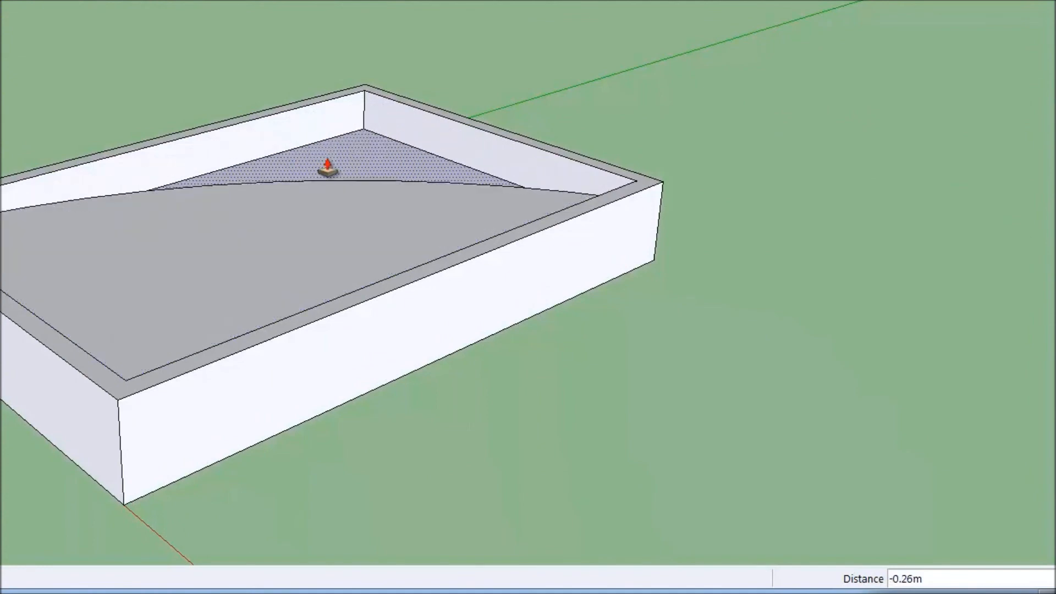
pyautogui.click(328, 165)
# Push the larger floor section deeper and raise the other section about 0.18 m
pyautogui.moveTo(195, 319); pyautogui.dragTo(377, 197, button='middle')
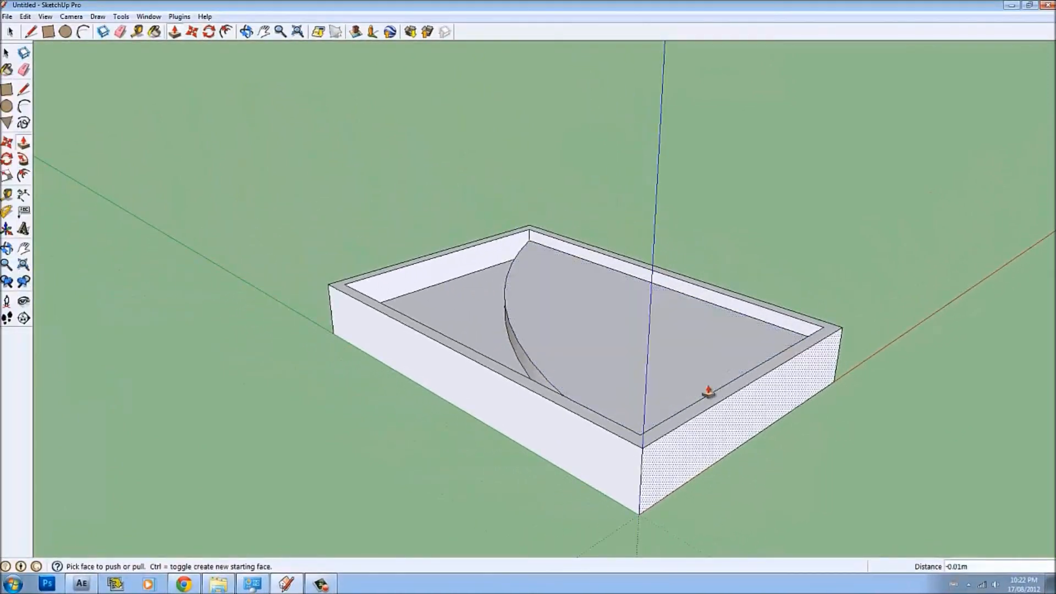
pyautogui.moveTo(708, 391); pyautogui.dragTo(523, 370, button='middle')
pyautogui.moveTo(624, 373); pyautogui.dragTo(599, 358, button='middle')
pyautogui.click(599, 358)
pyautogui.click(599, 384)
pyautogui.click(502, 324)
pyautogui.click(502, 309)
# Offset the wall top's outer edge slightly inward and push the resulting outer strip down about 0.26 m to form a step
pyautogui.moveTo(599, 334); pyautogui.dragTo(519, 316, button='middle')
pyautogui.scroll(-3, 519, 315)
pyautogui.scroll(2, 507, 307)
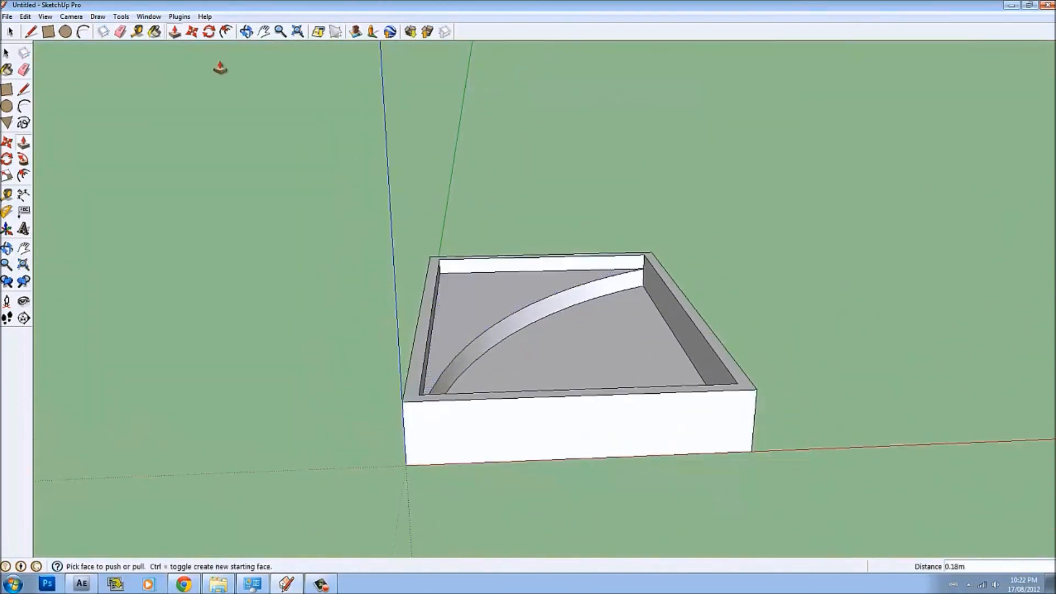
pyautogui.click(229, 33)
pyautogui.click(750, 388)
pyautogui.click(890, 364)
pyautogui.click(174, 31)
pyautogui.click(752, 392)
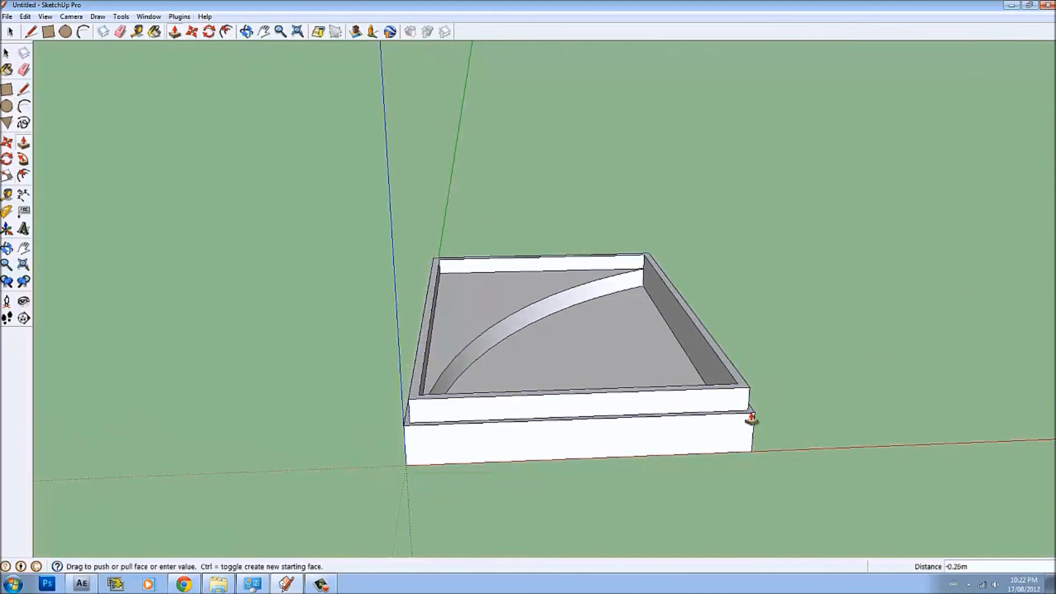
pyautogui.click(750, 411)
pyautogui.moveTo(354, 291); pyautogui.dragTo(182, 71, button='middle')
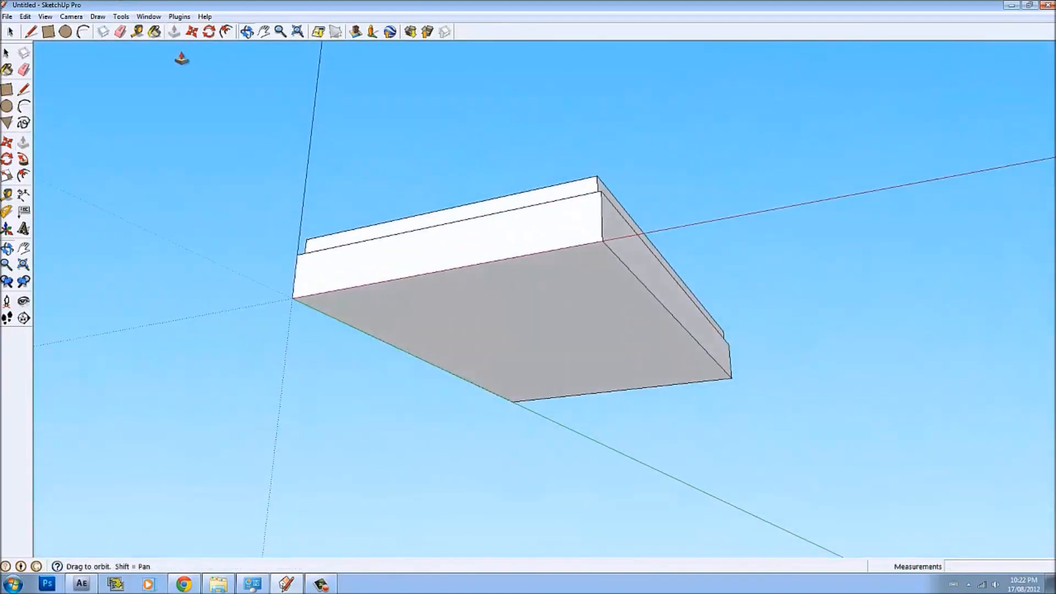
# Offset the underside's outline outward and pull the resulting outer strip up around the walls to form another step
pyautogui.click(226, 31)
pyautogui.click(530, 266)
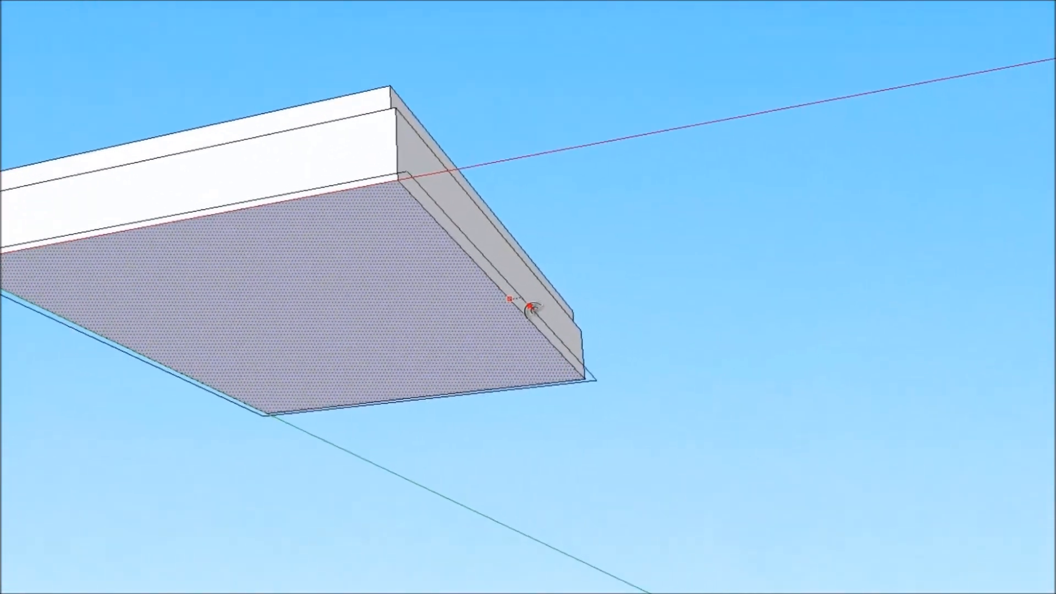
pyautogui.click(623, 317)
pyautogui.click(401, 196)
pyautogui.click(395, 156)
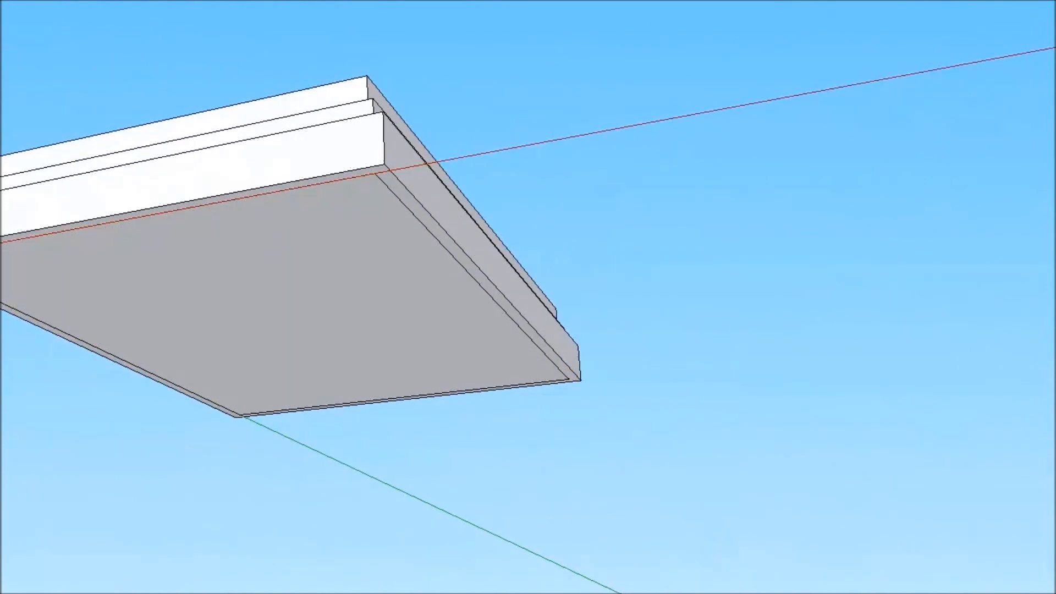
# Offset the underside's outline outward again and raise the new outer strip about 0.13 m to form the lowest step
pyautogui.click(424, 353)
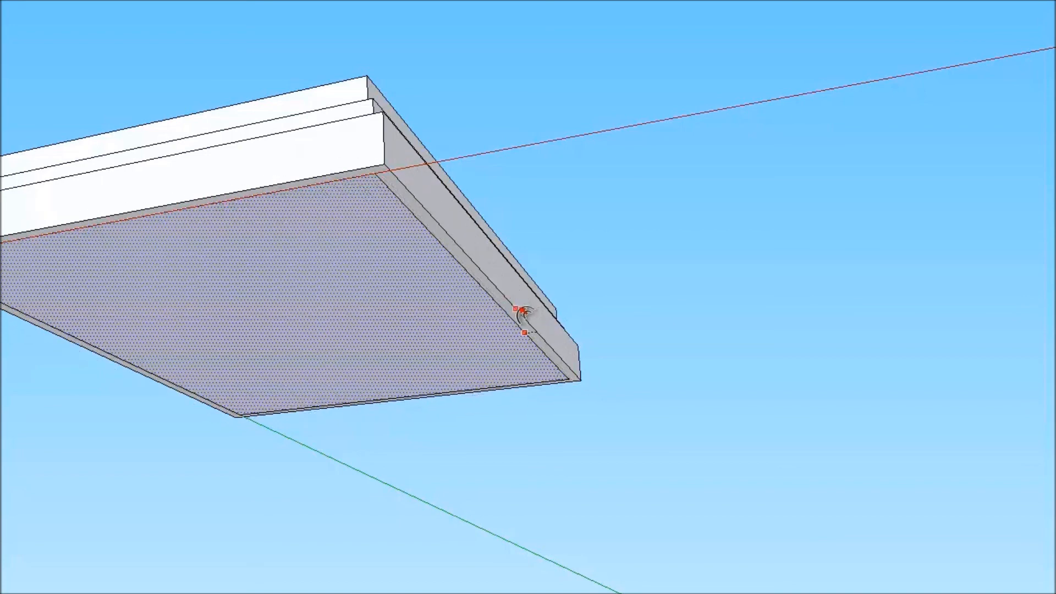
pyautogui.click(526, 311)
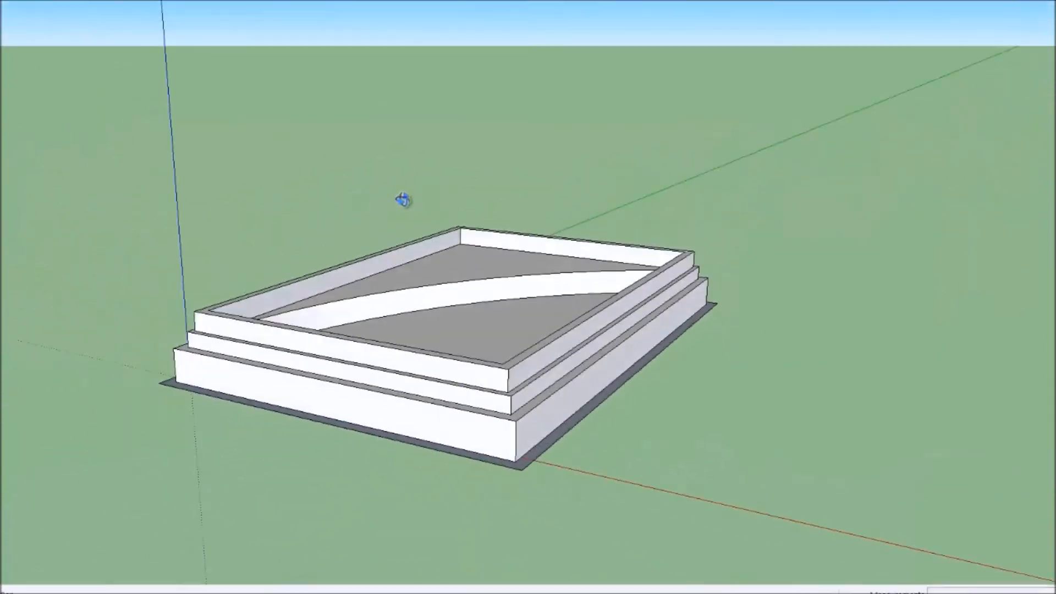
pyautogui.moveTo(401, 198)
pyautogui.mouseDown()
pyautogui.moveTo(707, 243)
pyautogui.moveTo(382, 180)
pyautogui.moveTo(273, 211)
pyautogui.moveTo(170, 165)
pyautogui.moveTo(417, 266)
pyautogui.moveTo(372, 271)
pyautogui.mouseUp()
pyautogui.press('p')
pyautogui.click(565, 466)
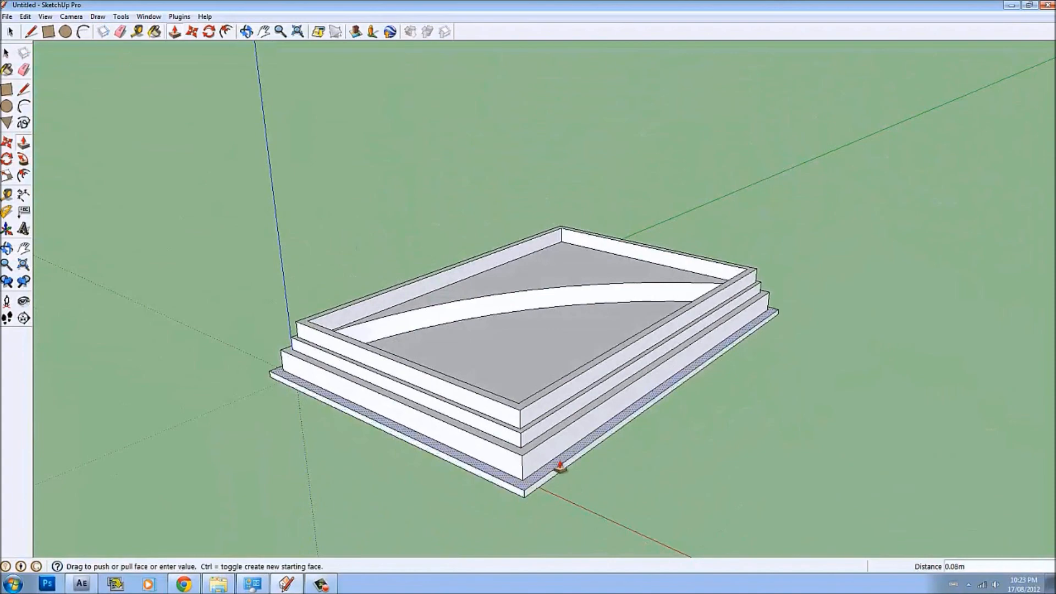
pyautogui.click(561, 463)
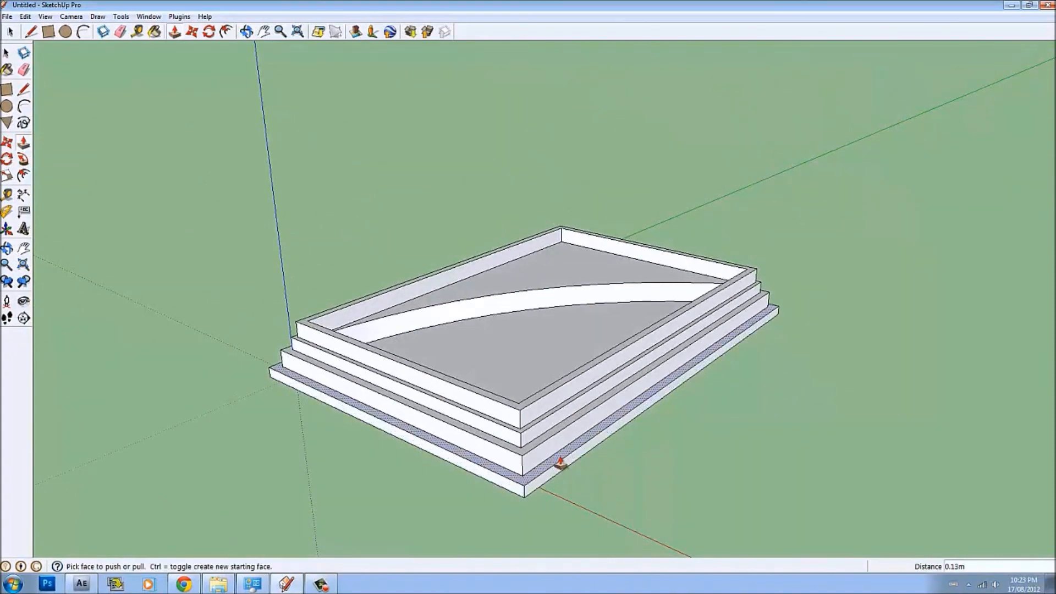
# Draw a ground rectangle about 1.67 m wide against the short side's base, and extend it outward with two parallel strips, the last about 0.22 m deep
pyautogui.moveTo(549, 427); pyautogui.dragTo(438, 412, button='middle')
pyautogui.click(47, 31)
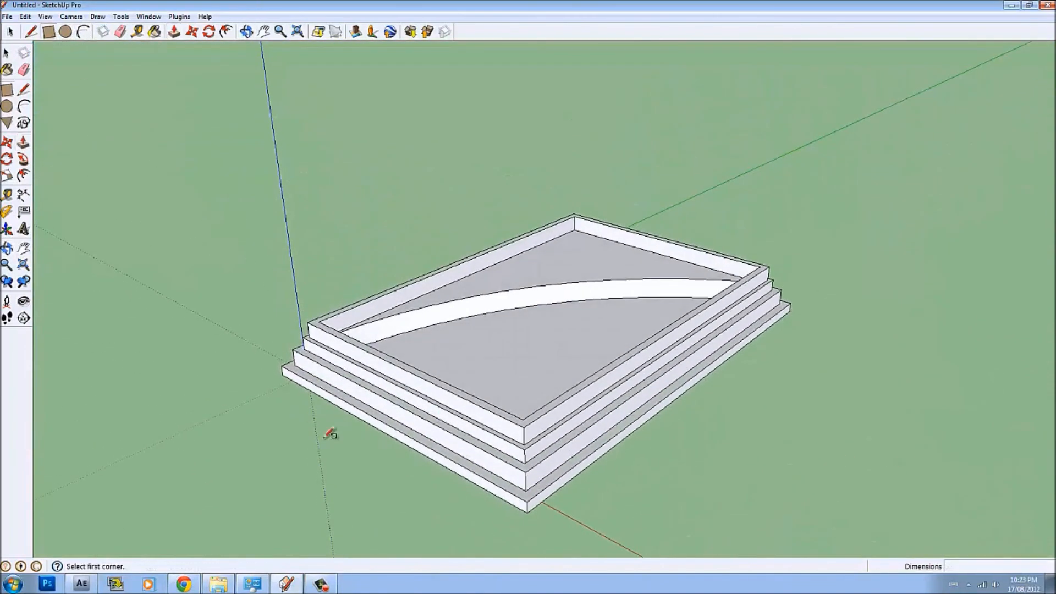
pyautogui.click(439, 463)
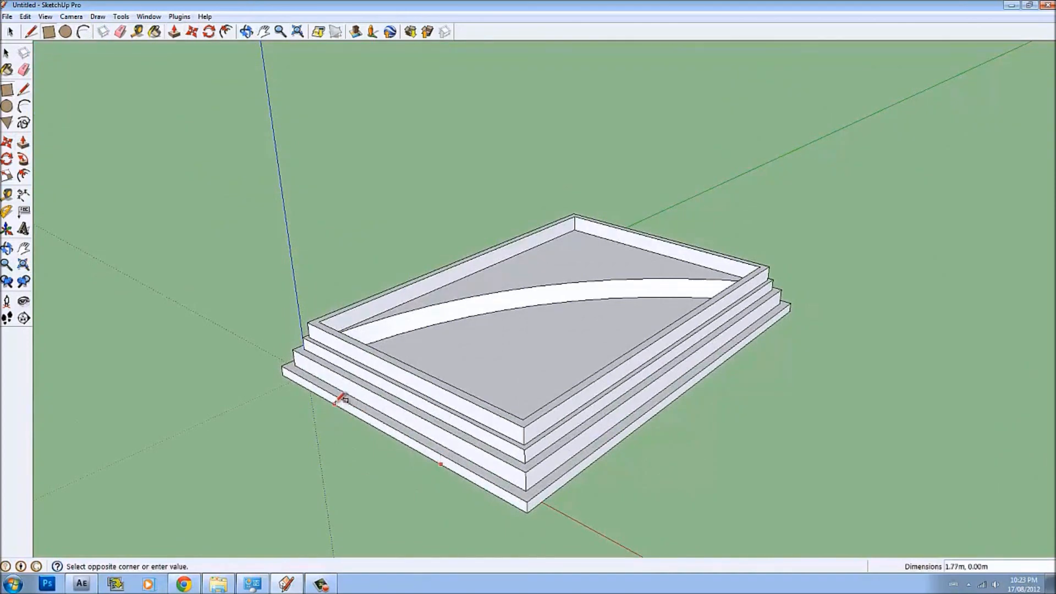
pyautogui.click(310, 423)
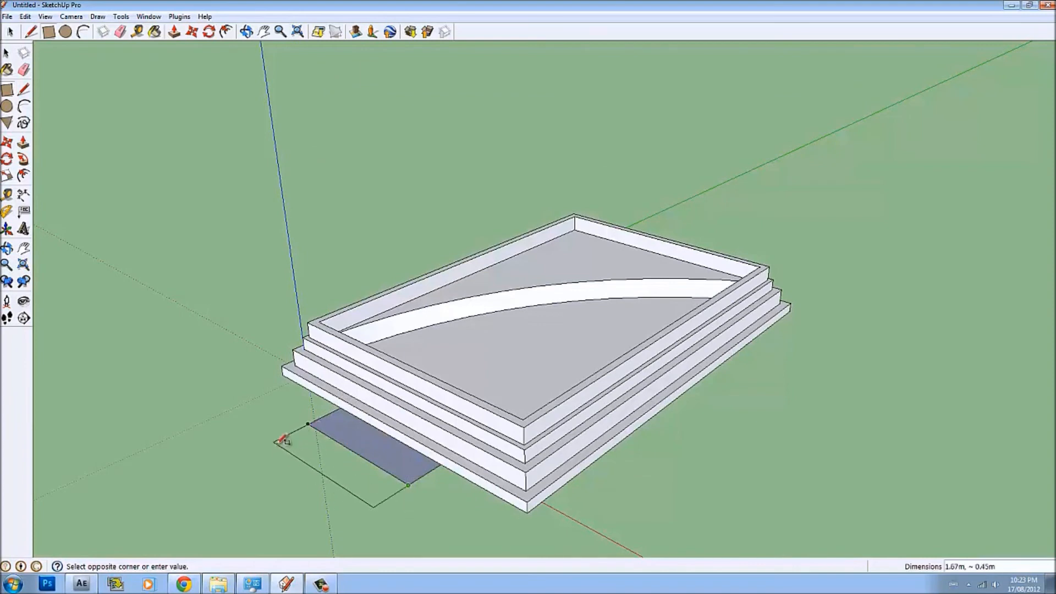
pyautogui.click(291, 435)
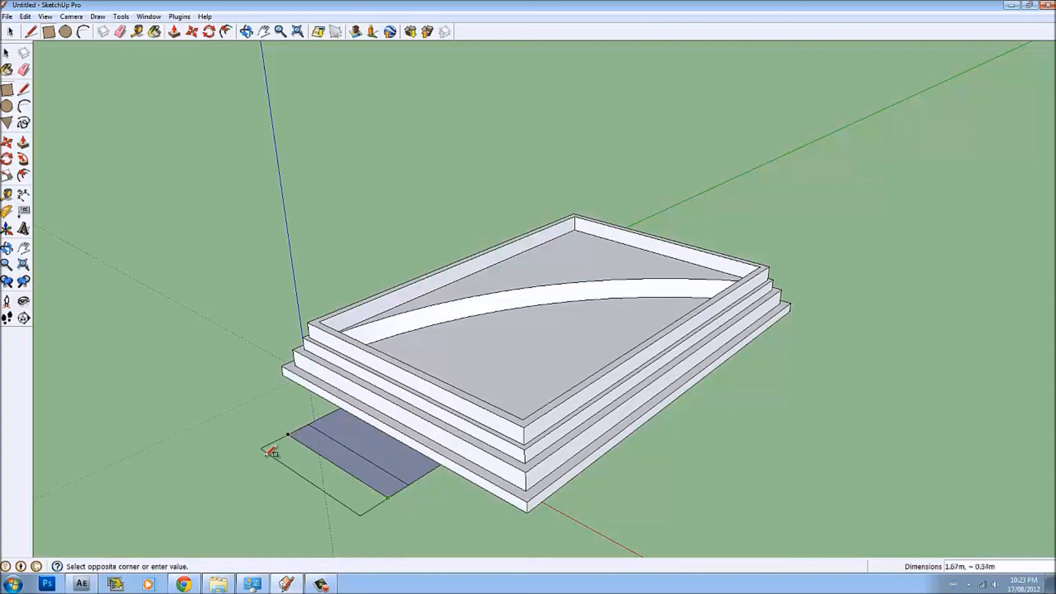
pyautogui.click(277, 443)
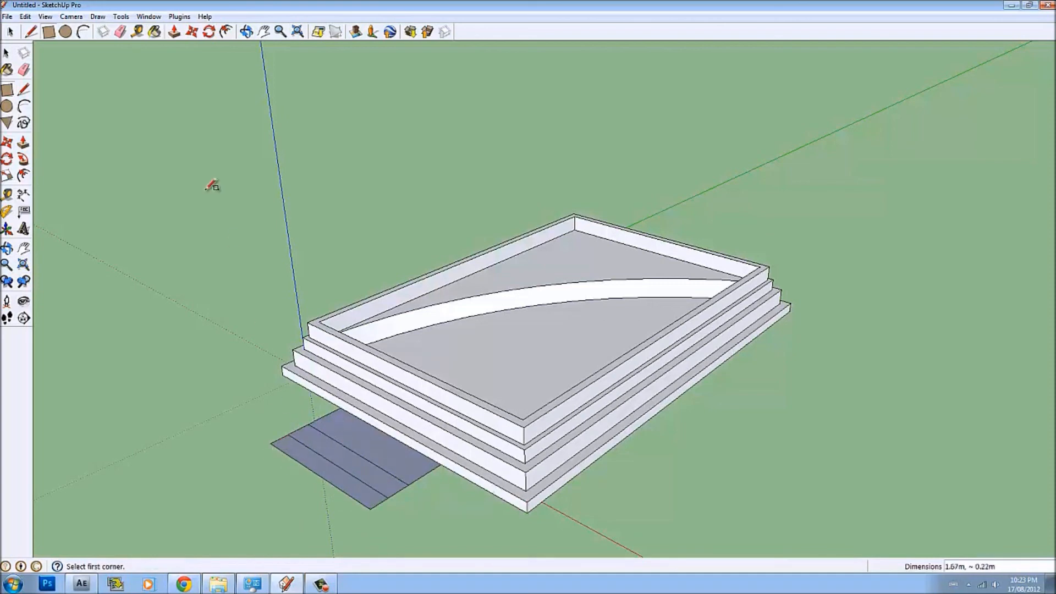
pyautogui.click(370, 508)
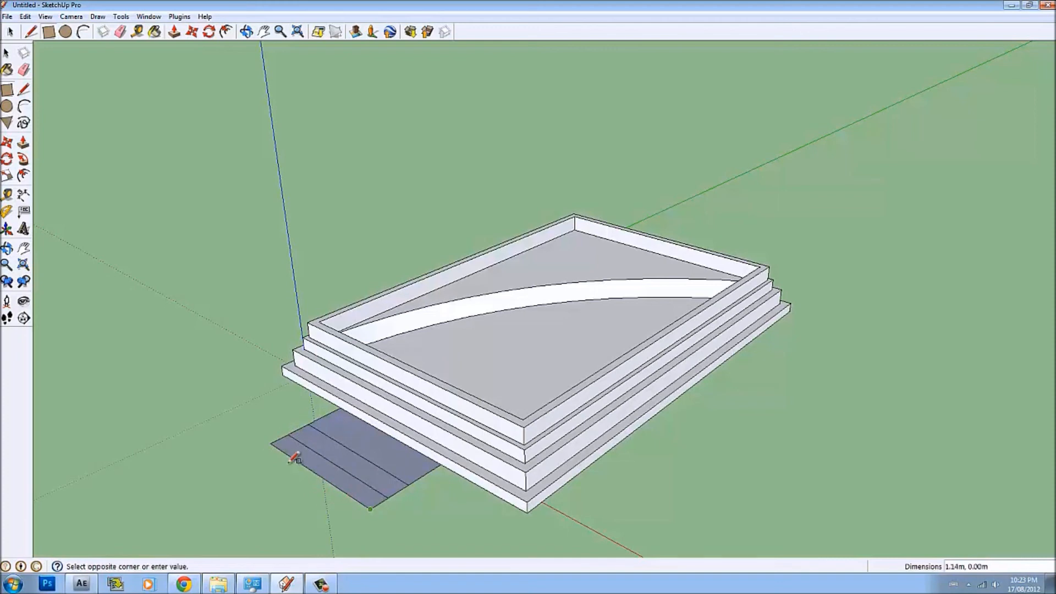
pyautogui.click(255, 452)
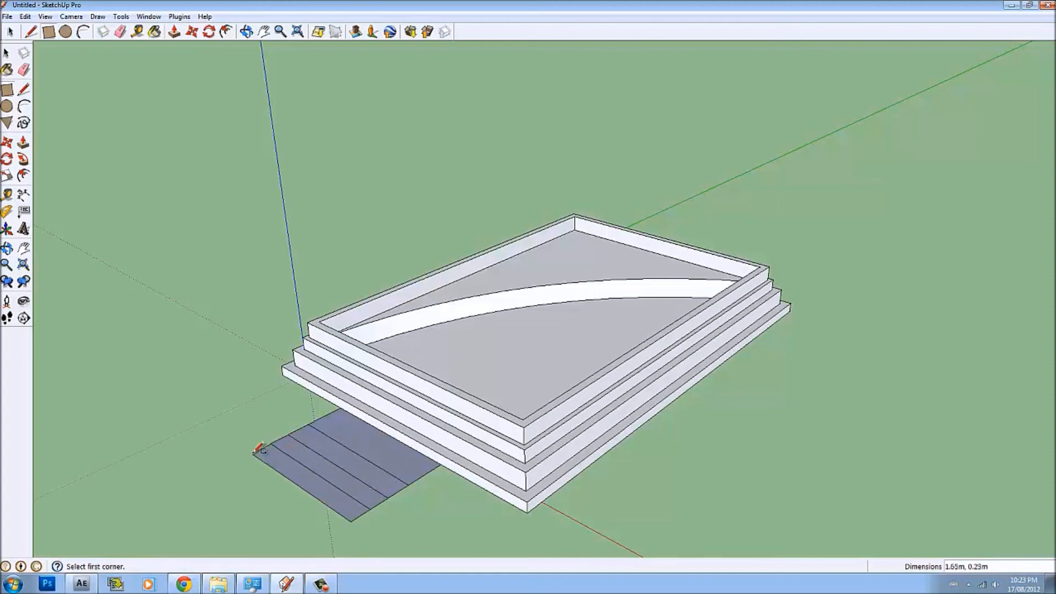
pyautogui.moveTo(436, 484); pyautogui.dragTo(478, 444, button='middle')
pyautogui.hotkey('ctrl', 'z')
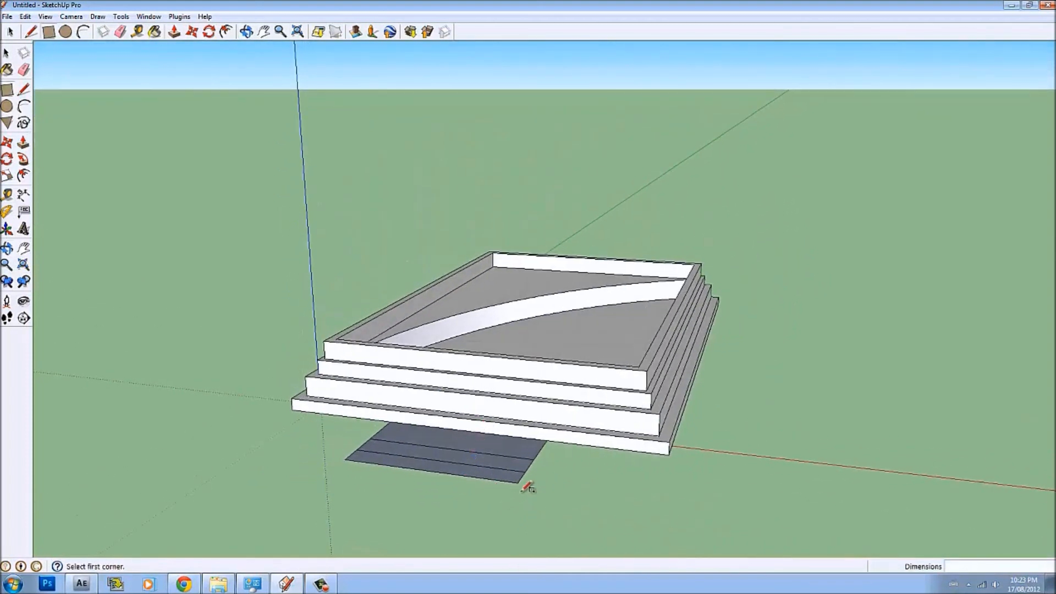
# Draw one more narrow rectangular strip along the outer edge of the staircase footprint
pyautogui.click(518, 482)
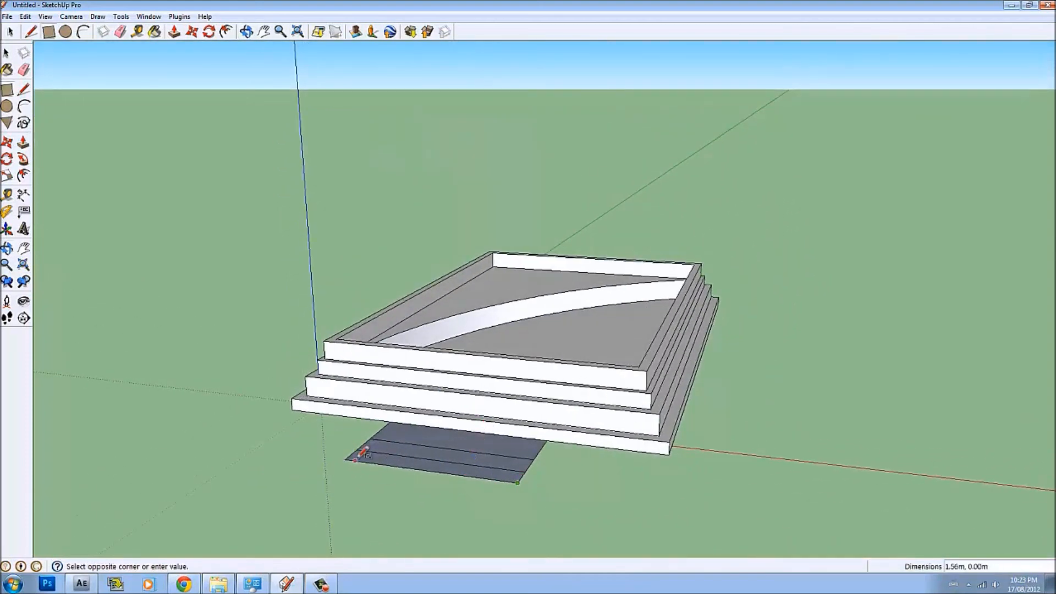
pyautogui.click(338, 465)
pyautogui.moveTo(339, 466); pyautogui.dragTo(289, 535, button='middle')
# Raise the footprint section nearest the pool into a tall block reaching just below the wall's top
pyautogui.click(173, 32)
pyautogui.moveTo(368, 438); pyautogui.dragTo(373, 388)
pyautogui.click(373, 388)
pyautogui.moveTo(371, 389); pyautogui.dragTo(268, 337, button='middle')
pyautogui.click(344, 336)
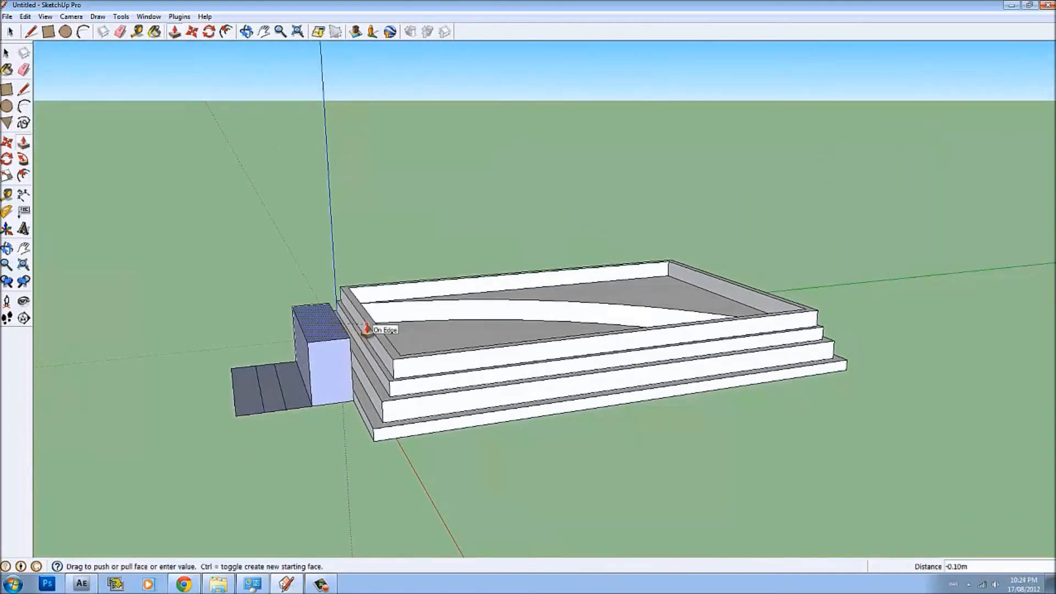
pyautogui.click(366, 328)
# Raise the three remaining footprint strips to successively lower heights to form a staircase descending away from the pool
pyautogui.doubleClick(301, 394)
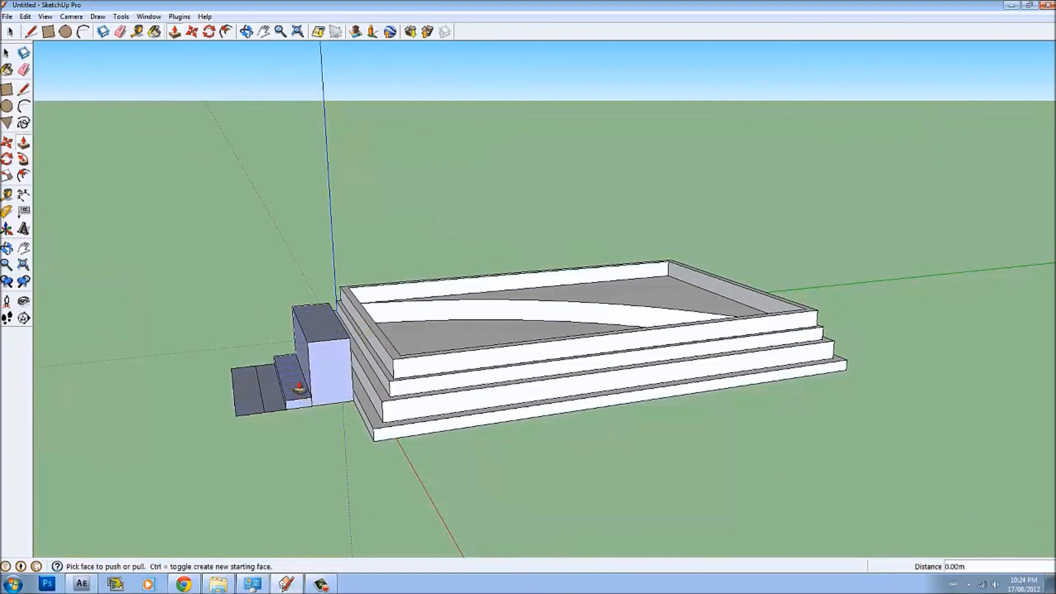
pyautogui.click(299, 388)
pyautogui.click(292, 355)
pyautogui.click(273, 391)
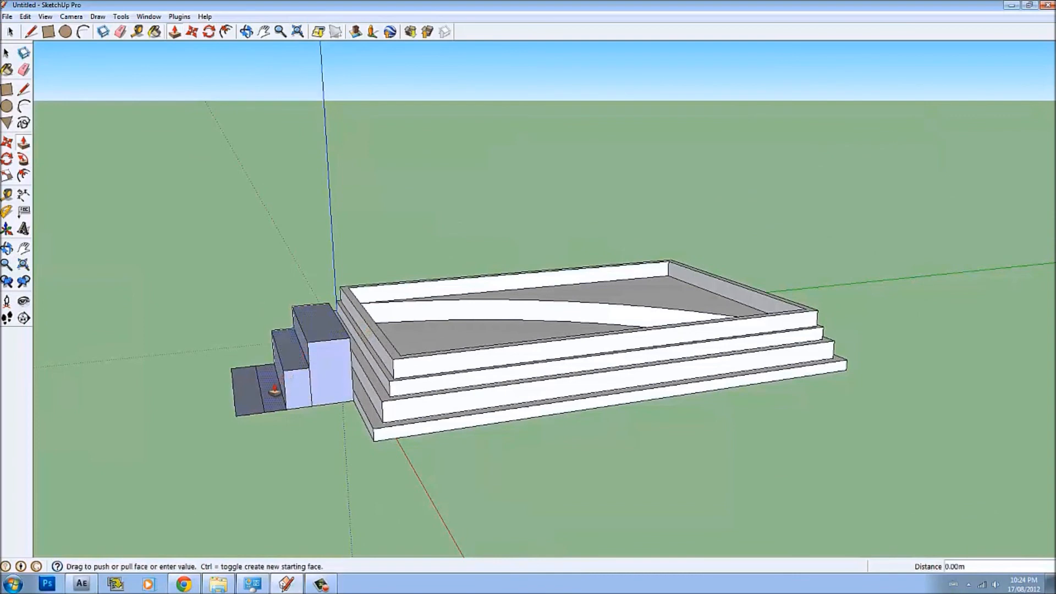
pyautogui.click(275, 369)
pyautogui.click(273, 373)
pyautogui.click(273, 379)
pyautogui.click(252, 378)
pyautogui.click(243, 391)
pyautogui.click(243, 393)
pyautogui.click(242, 386)
pyautogui.moveTo(241, 386); pyautogui.dragTo(263, 416, button='middle')
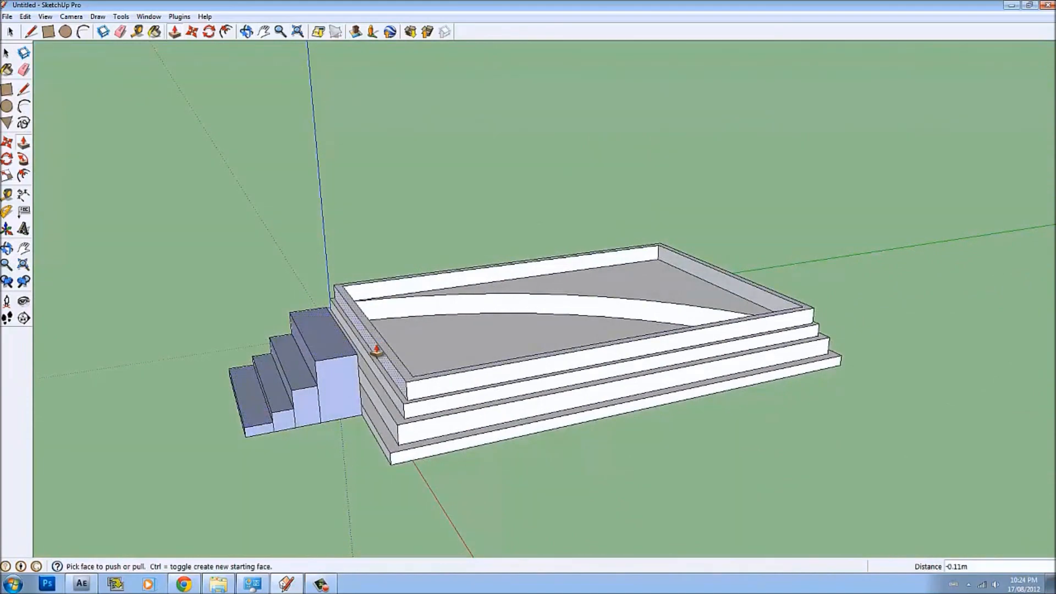
# Offset the outlines of the staircase's side faces slightly inward on one side, from the tallest block to the lowest
pyautogui.moveTo(333, 353)
pyautogui.mouseDown(button='middle')
pyautogui.moveTo(771, 264)
pyautogui.moveTo(483, 427)
pyautogui.moveTo(207, 419)
pyautogui.moveTo(731, 304)
pyautogui.moveTo(777, 361)
pyautogui.moveTo(407, 385)
pyautogui.moveTo(834, 302)
pyautogui.moveTo(450, 378)
pyautogui.moveTo(354, 349)
pyautogui.mouseUp(button='middle')
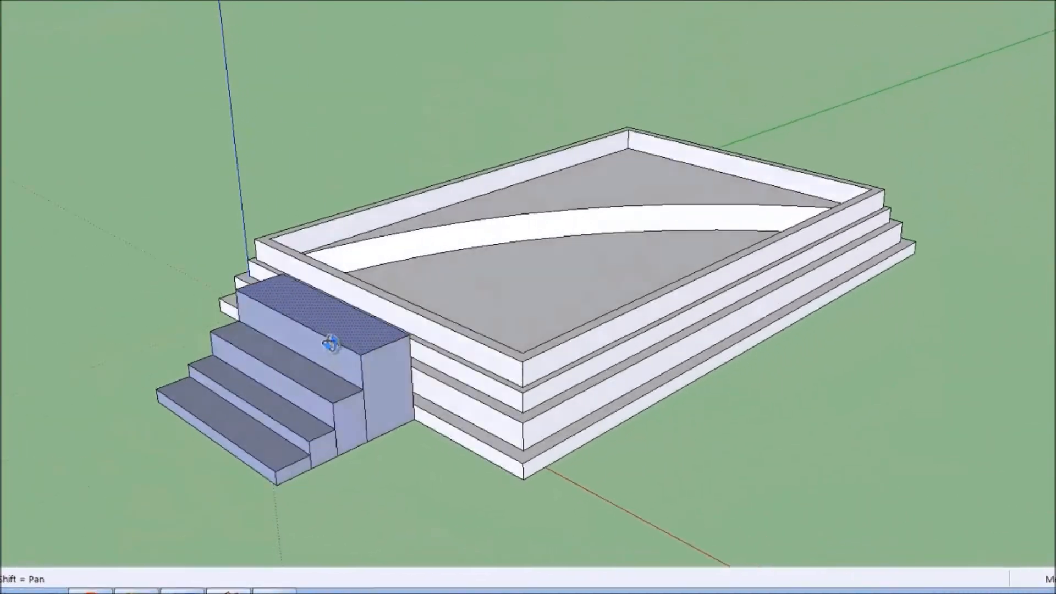
pyautogui.press('f')
pyautogui.click(337, 396)
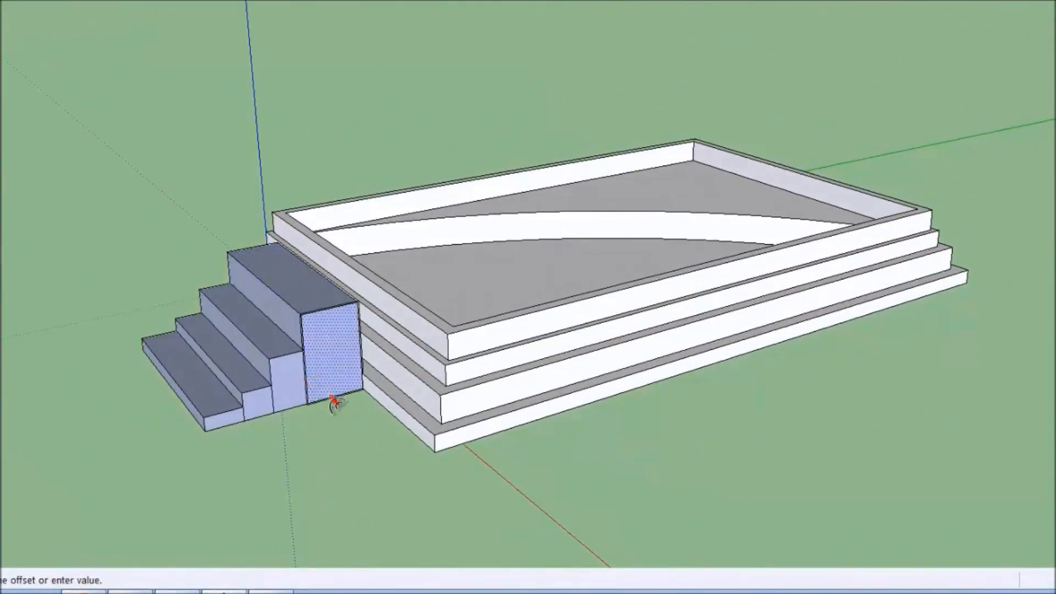
pyautogui.click(337, 398)
pyautogui.click(295, 401)
pyautogui.click(284, 412)
pyautogui.click(270, 411)
pyautogui.click(251, 416)
pyautogui.click(233, 425)
# Offset the outlines of all four stair risers slightly inward to create inset panels
pyautogui.moveTo(233, 426); pyautogui.dragTo(767, 302, button='middle')
pyautogui.click(721, 408)
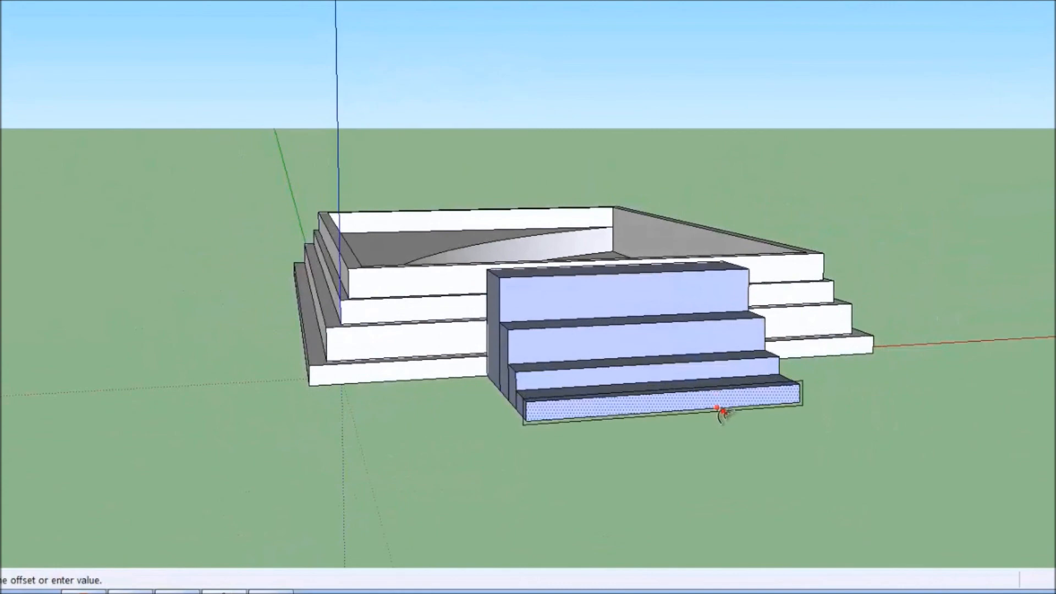
pyautogui.click(721, 408)
pyautogui.click(720, 380)
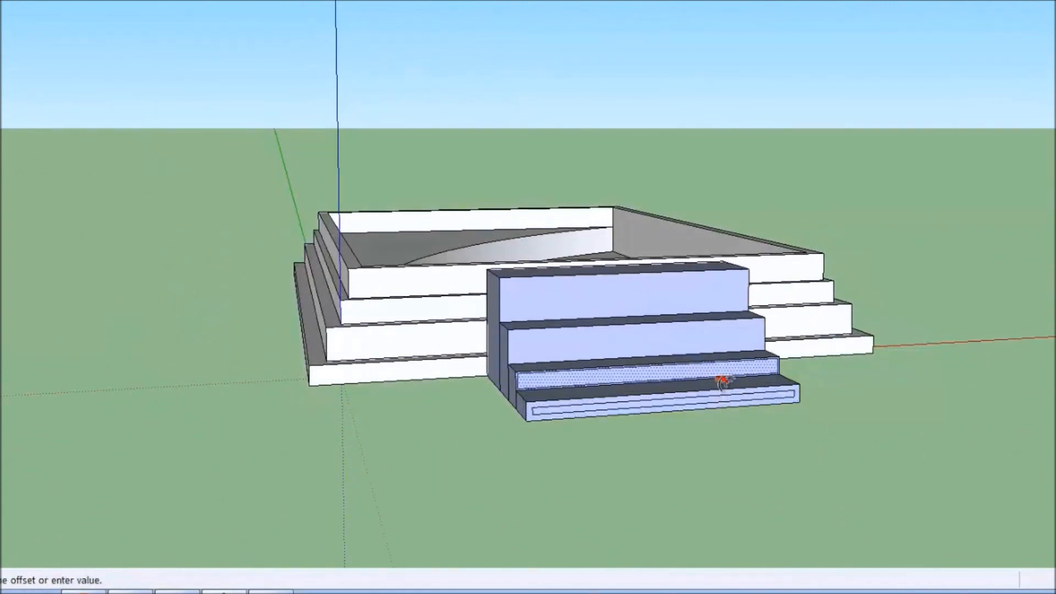
pyautogui.click(722, 378)
pyautogui.click(708, 337)
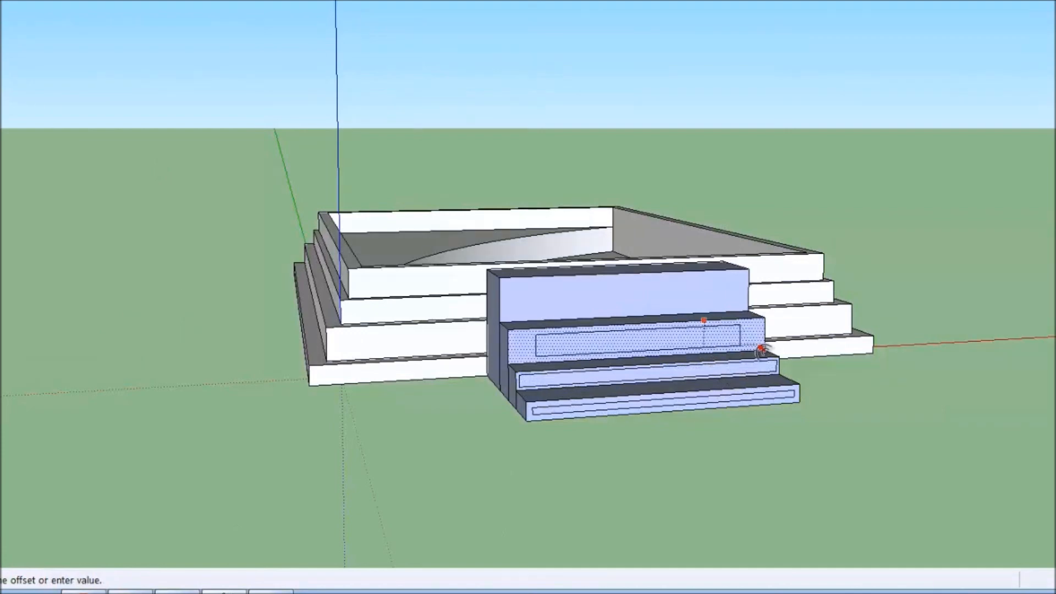
pyautogui.click(712, 325)
pyautogui.click(698, 290)
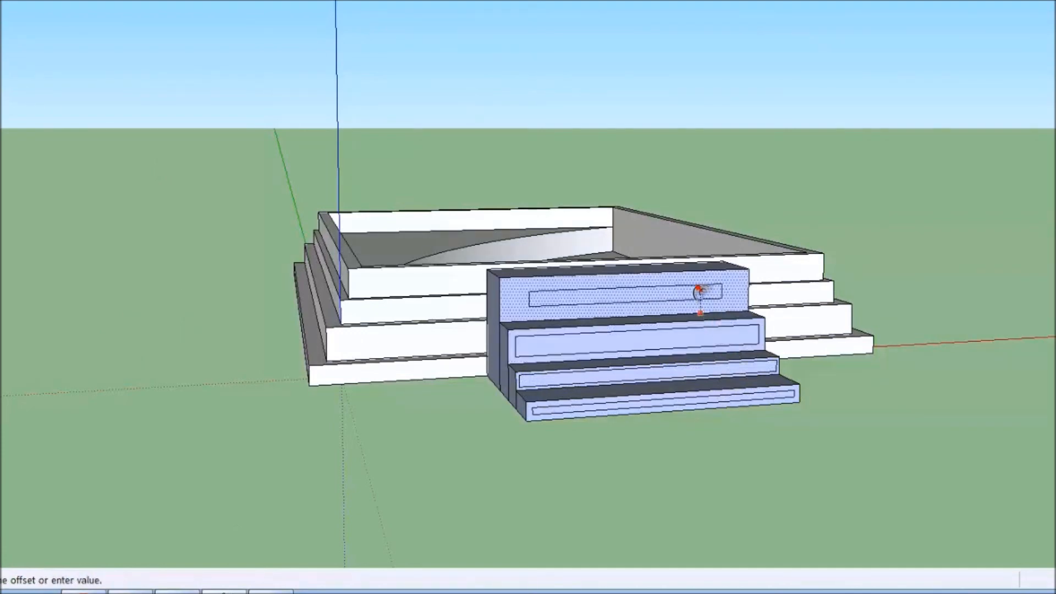
pyautogui.click(734, 309)
# Offset the outlines of the four side faces on the staircase's opposite side slightly inward
pyautogui.moveTo(548, 406); pyautogui.dragTo(876, 419, button='middle')
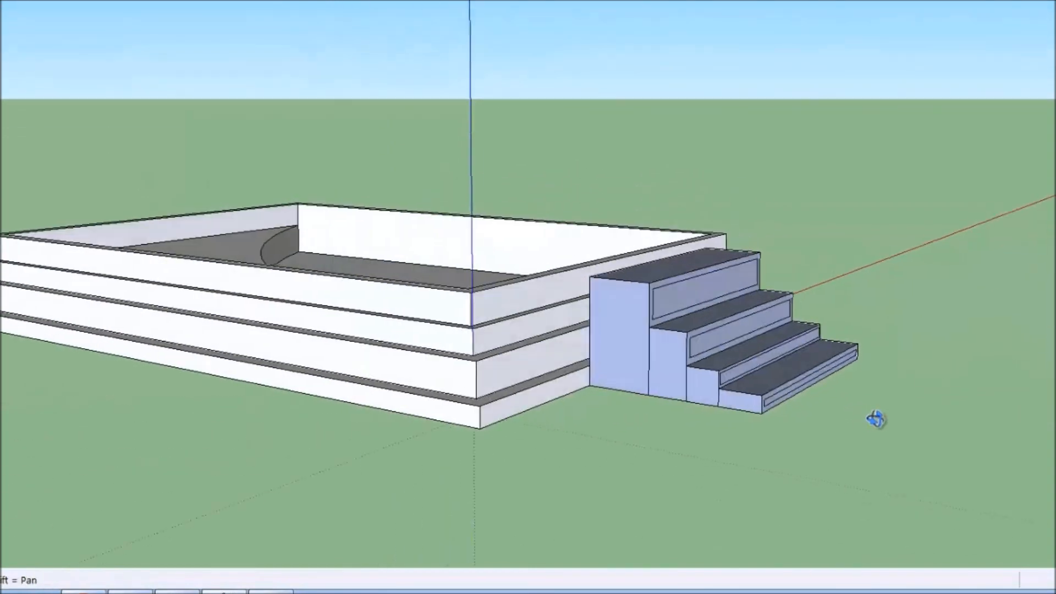
pyautogui.click(652, 389)
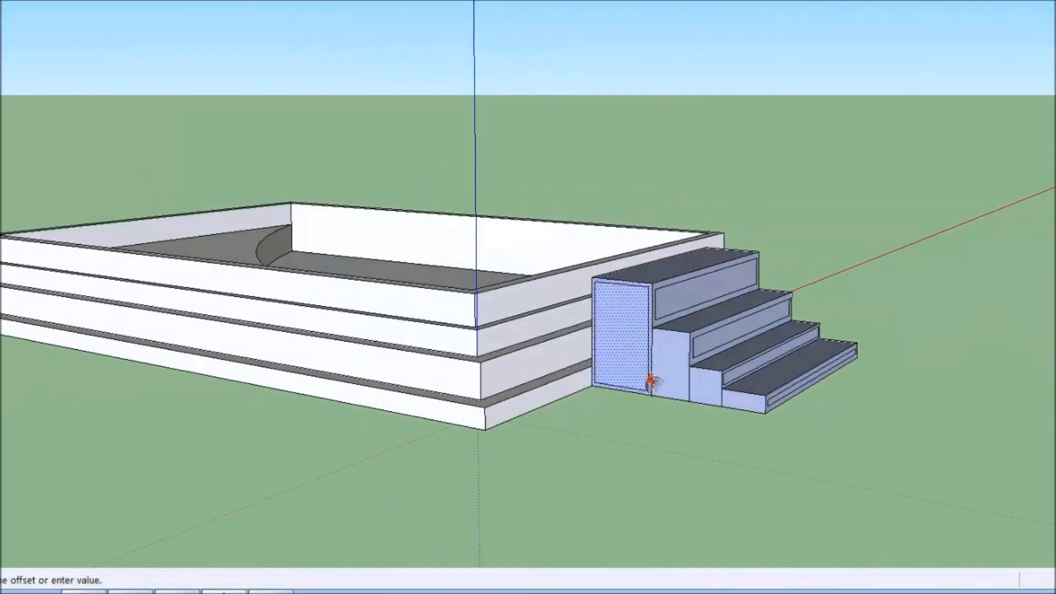
pyautogui.click(654, 384)
pyautogui.click(682, 390)
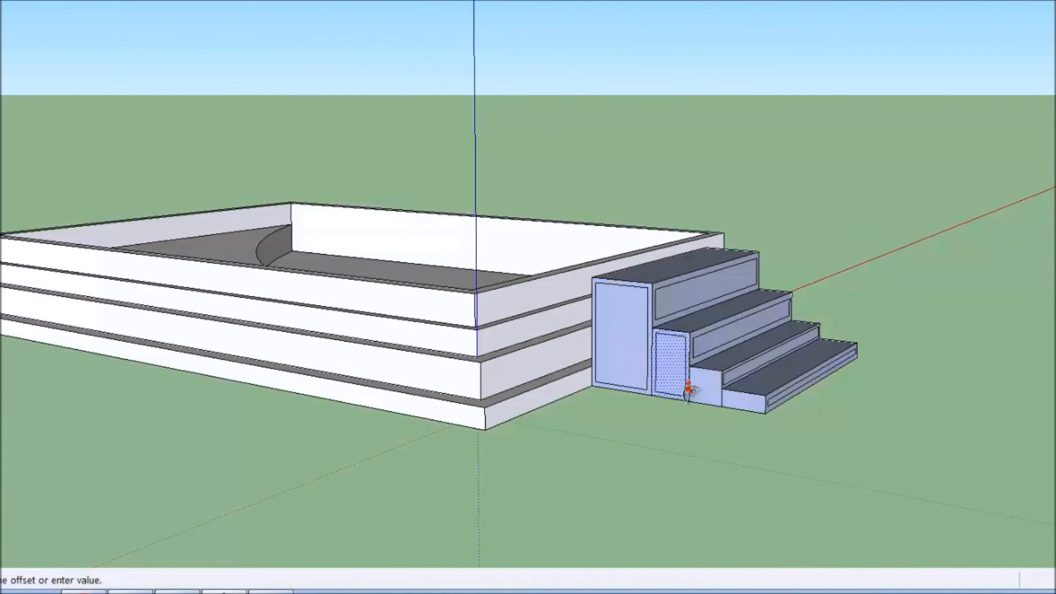
pyautogui.click(689, 389)
pyautogui.click(708, 402)
pyautogui.click(715, 407)
pyautogui.click(765, 405)
pyautogui.click(767, 407)
# Push the four inset side panels into the staircase on the side first outlined, leaving raised frames around them
pyautogui.moveTo(878, 396); pyautogui.dragTo(3, 415, button='middle')
pyautogui.press('p')
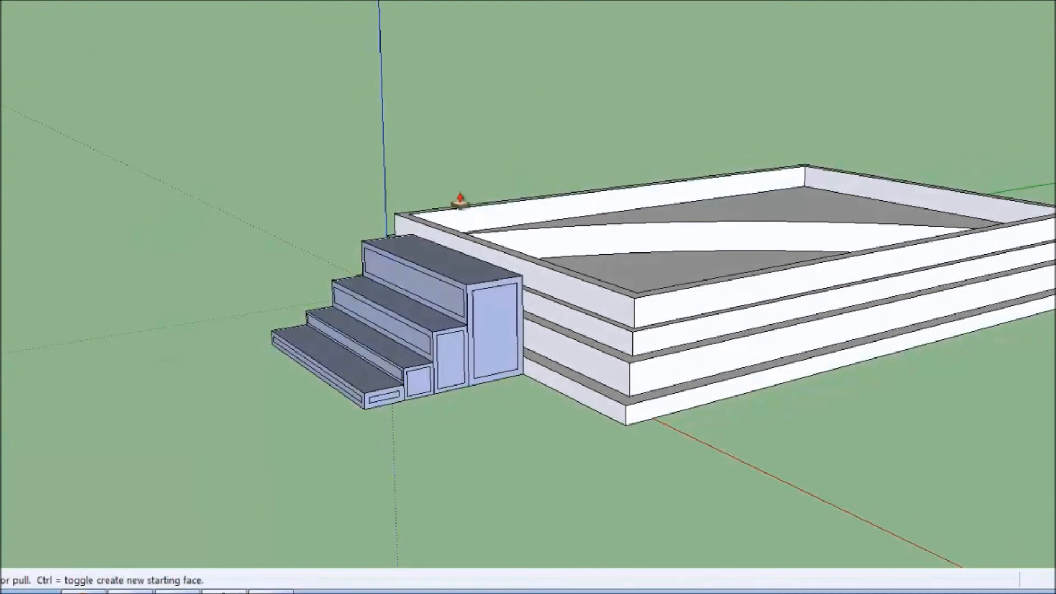
pyautogui.moveTo(494, 316); pyautogui.dragTo(475, 352)
pyautogui.doubleClick(446, 378)
pyautogui.doubleClick(426, 379)
pyautogui.click(391, 397)
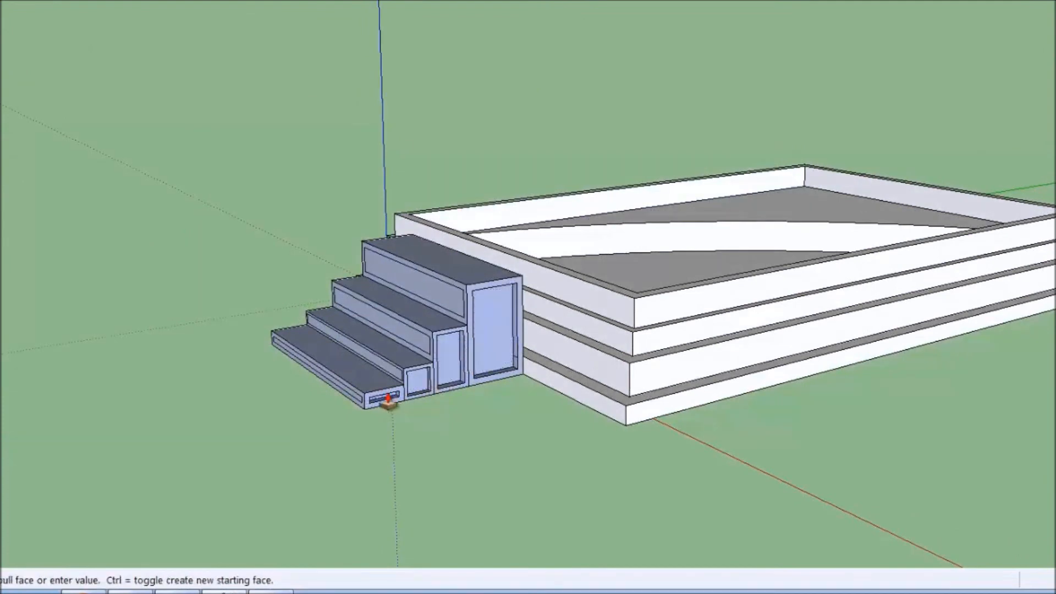
pyautogui.click(350, 405)
# Push the inset panels of the four stair risers inward, working from the lowest riser to the highest
pyautogui.click(362, 397)
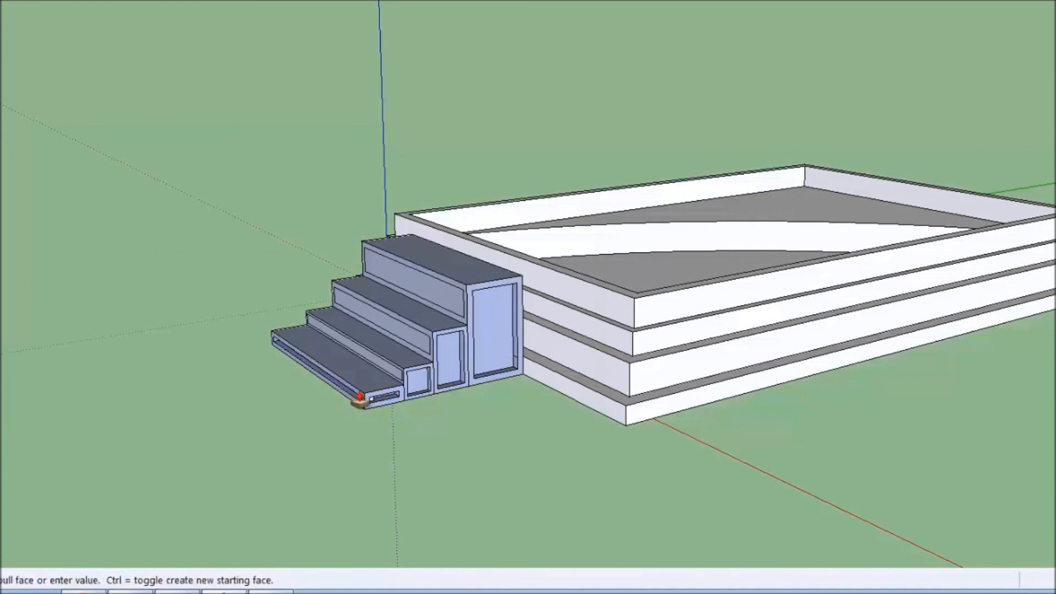
pyautogui.click(379, 369)
pyautogui.click(391, 374)
pyautogui.click(386, 371)
pyautogui.moveTo(388, 370); pyautogui.dragTo(1009, 390, button='middle')
pyautogui.click(672, 372)
pyautogui.click(668, 376)
pyautogui.click(674, 329)
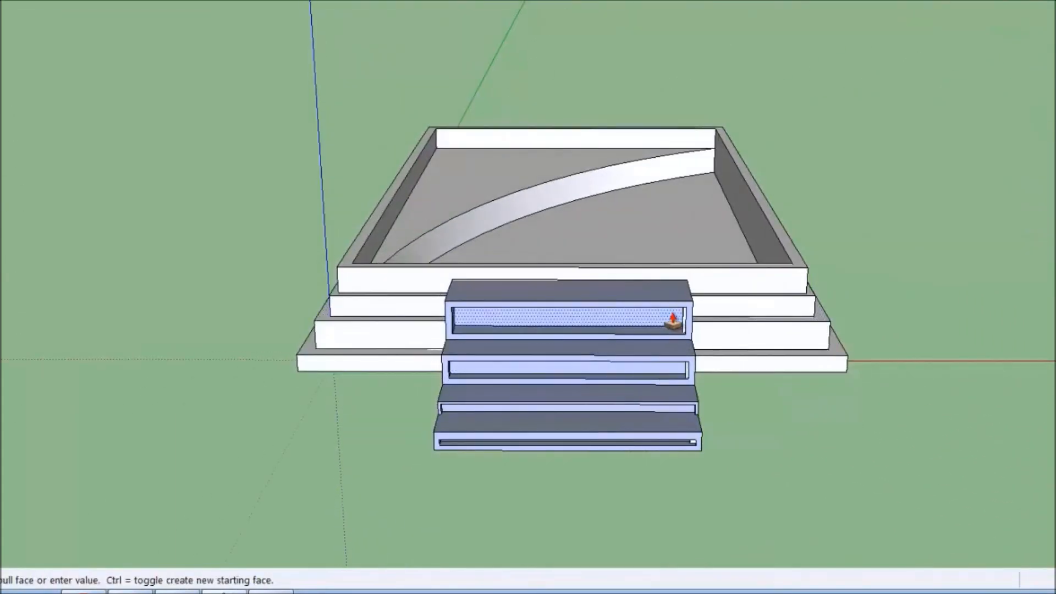
pyautogui.click(636, 342)
# Push the inset side panels on the staircase's other side inward to match
pyautogui.moveTo(636, 342); pyautogui.dragTo(781, 332, button='middle')
pyautogui.click(583, 352)
pyautogui.click(600, 380)
pyautogui.click(612, 400)
pyautogui.click(619, 393)
pyautogui.moveTo(622, 391); pyautogui.dragTo(495, 370, button='middle')
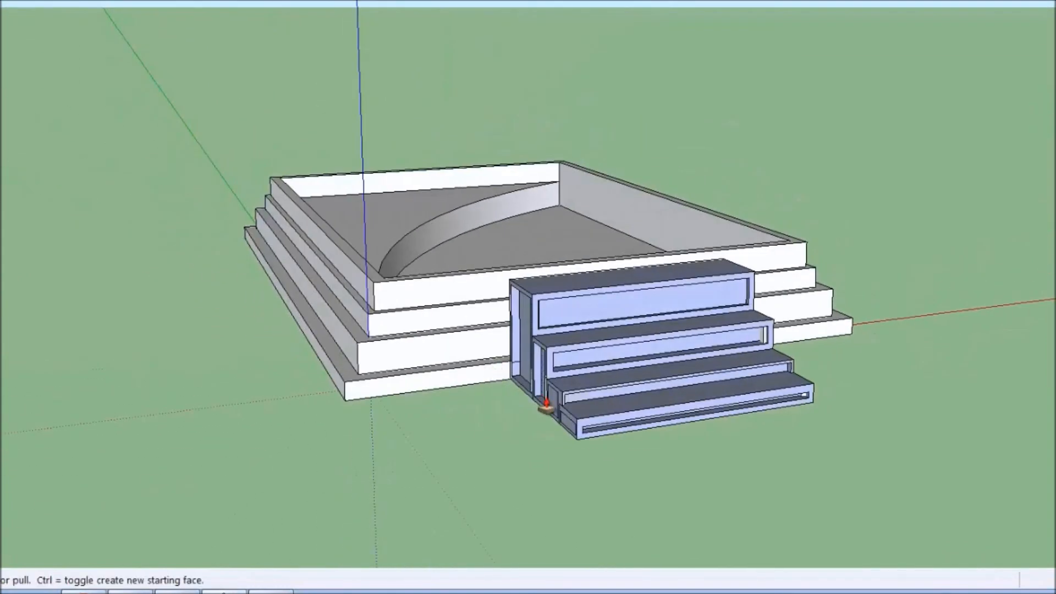
pyautogui.click(556, 410)
pyautogui.click(563, 424)
pyautogui.click(567, 431)
pyautogui.click(576, 435)
# Bridge the gap between the staircase's top step and the pool's outer wall with a rectangular face
pyautogui.moveTo(576, 435); pyautogui.dragTo(111, 133, button='middle')
pyautogui.moveTo(306, 134); pyautogui.dragTo(333, 147, button='middle')
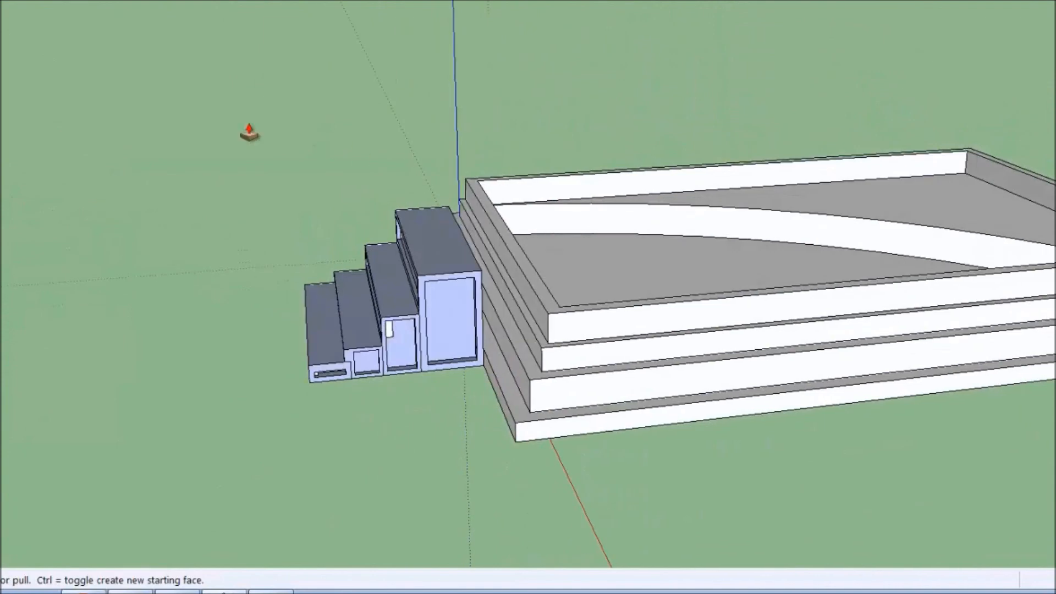
pyautogui.hotkey('ctrl', 'v')
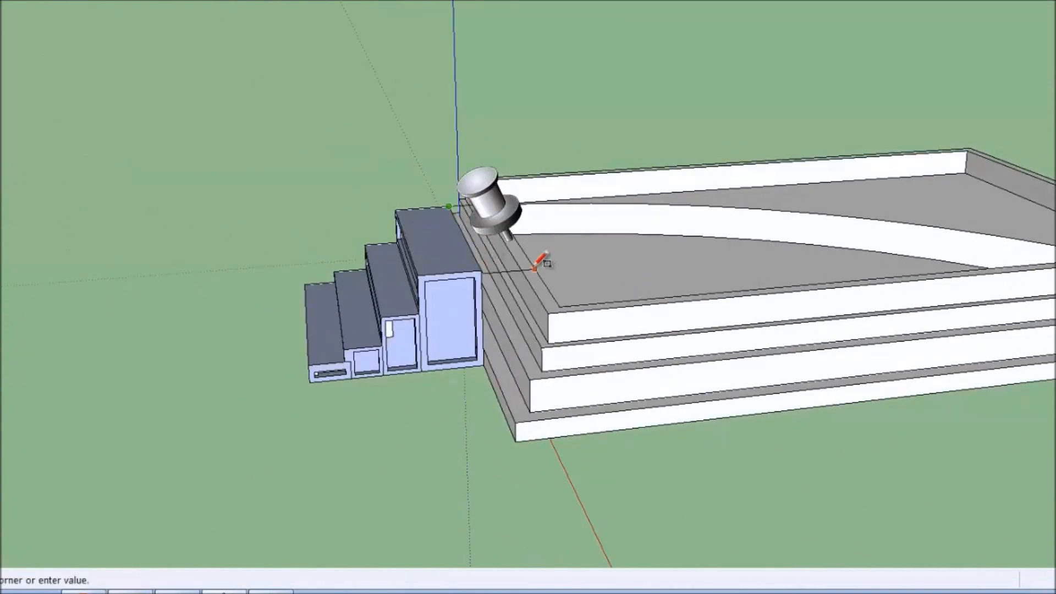
pyautogui.press('Escape')
pyautogui.moveTo(530, 278); pyautogui.dragTo(428, 242, button='middle')
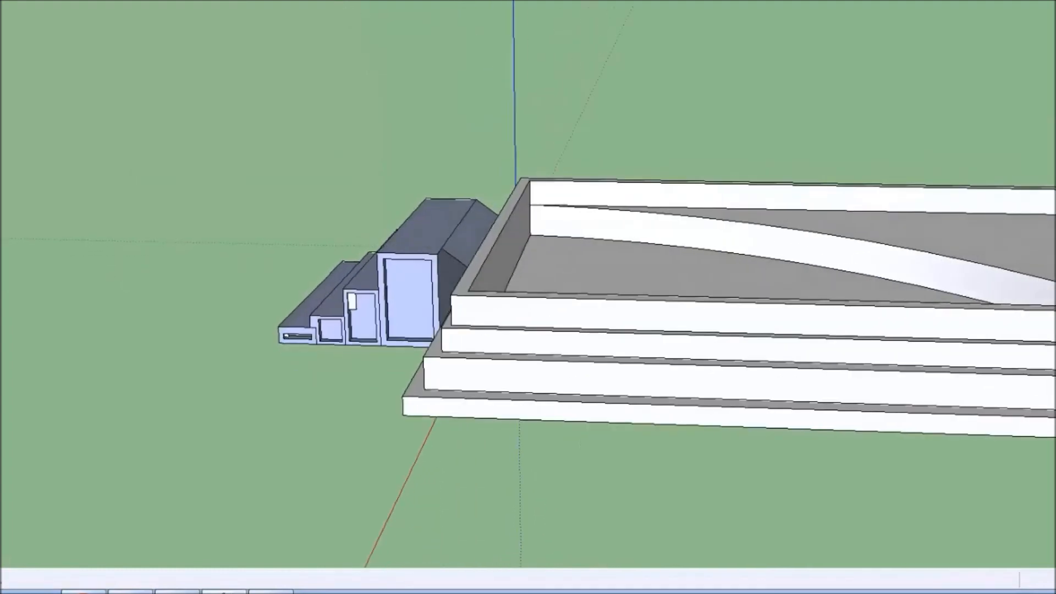
pyautogui.press('p')
pyautogui.moveTo(480, 271); pyautogui.dragTo(380, 271, button='middle')
pyautogui.moveTo(180, 182)
pyautogui.mouseDown(button='middle')
pyautogui.moveTo(605, 247)
pyautogui.moveTo(933, 259)
pyautogui.moveTo(1013, 47)
pyautogui.moveTo(1048, 220)
pyautogui.moveTo(371, 345)
pyautogui.moveTo(827, 292)
pyautogui.moveTo(792, 360)
pyautogui.mouseUp(button='middle')
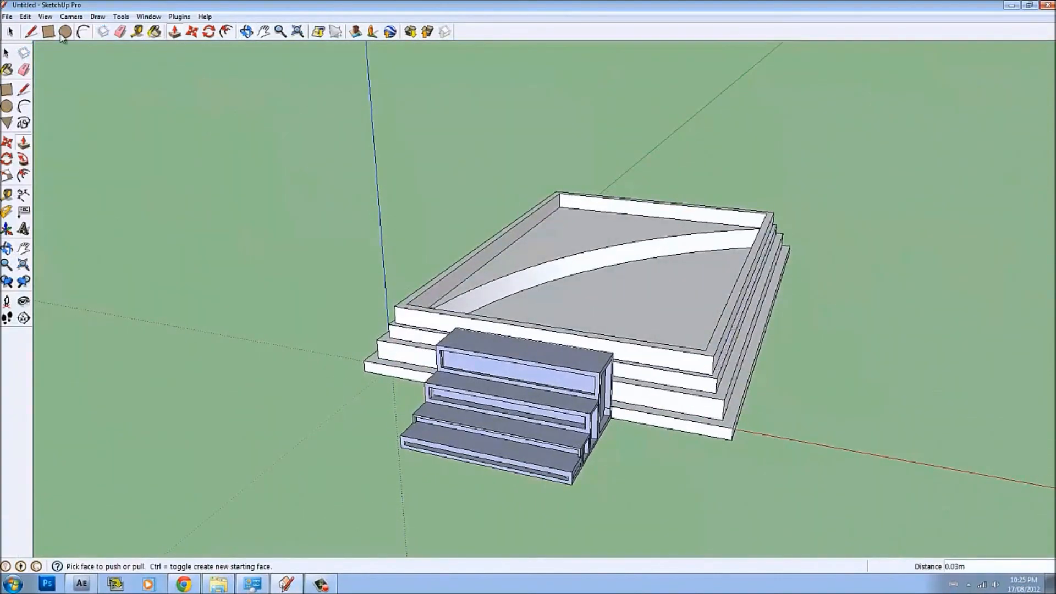
# Draw a circle of about 0.11 m radius on the ground on each side of the staircase, near the pool wall
pyautogui.click(64, 32)
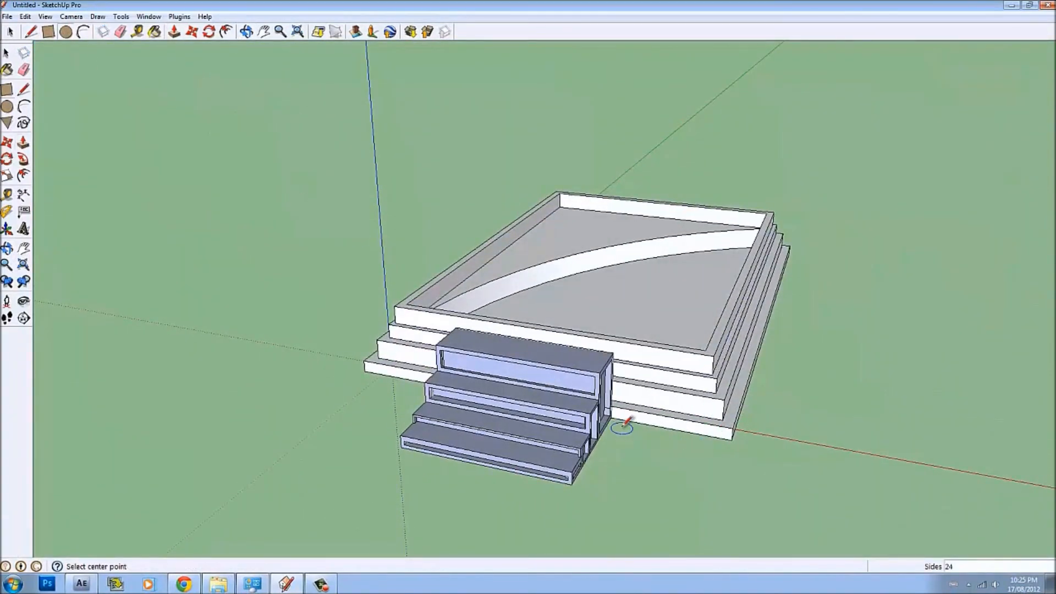
pyautogui.moveTo(317, 441); pyautogui.dragTo(576, 409, button='middle')
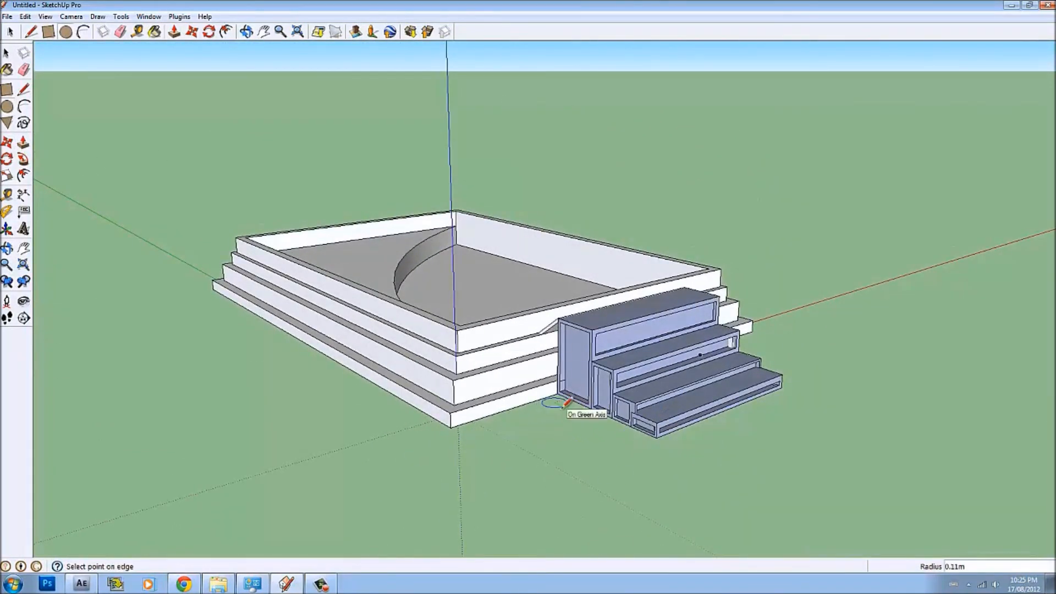
pyautogui.moveTo(674, 439); pyautogui.dragTo(417, 438, button='middle')
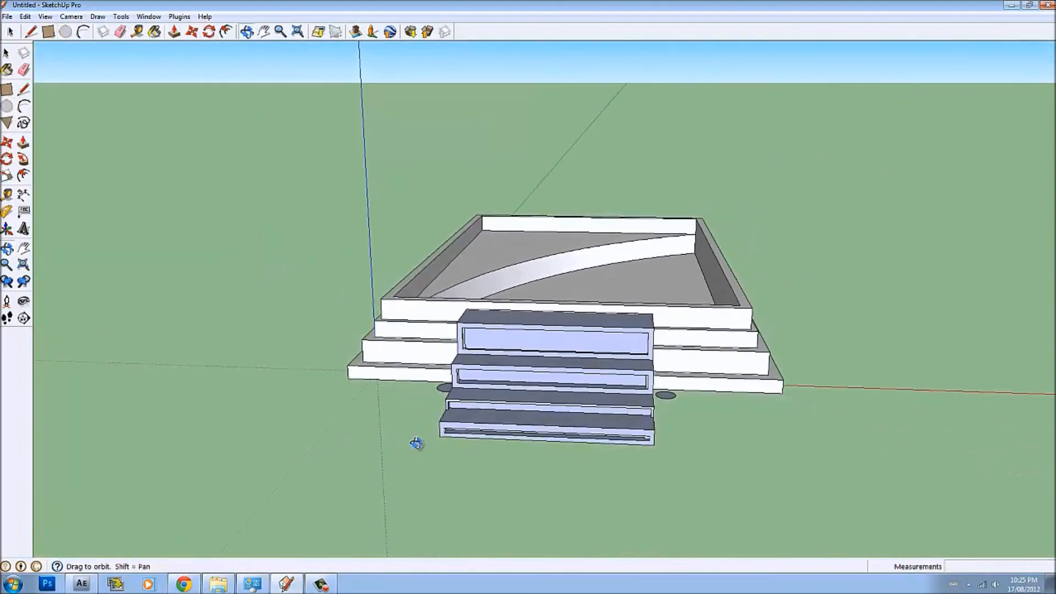
# Extrude both ground circles upward into round columns flanking the staircase, rising slightly above its top step
pyautogui.click(174, 32)
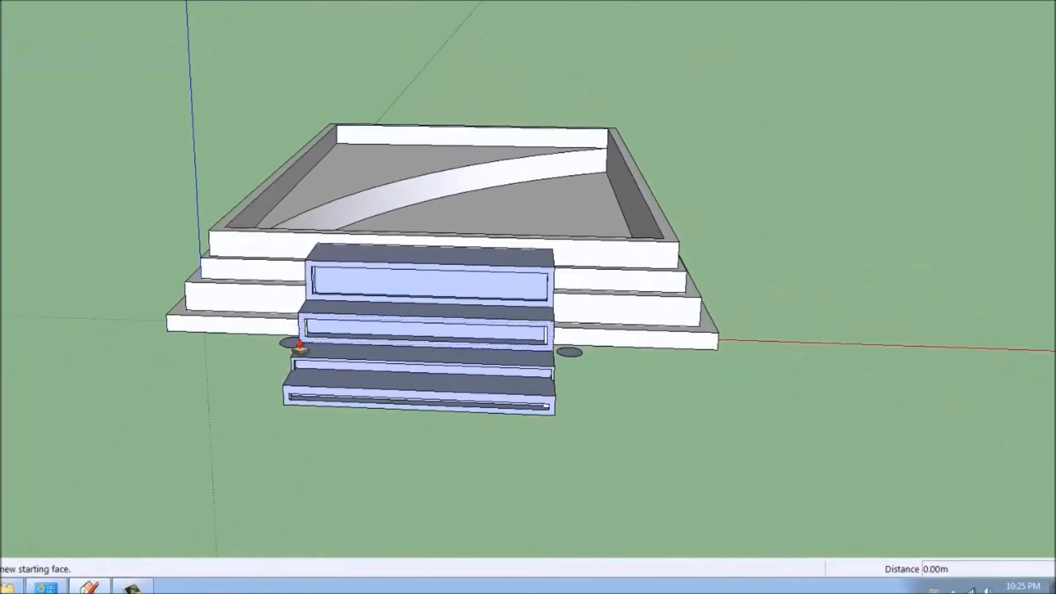
pyautogui.moveTo(294, 344); pyautogui.dragTo(291, 224)
pyautogui.moveTo(156, 161); pyautogui.dragTo(156, 152)
pyautogui.moveTo(497, 319); pyautogui.dragTo(490, 171)
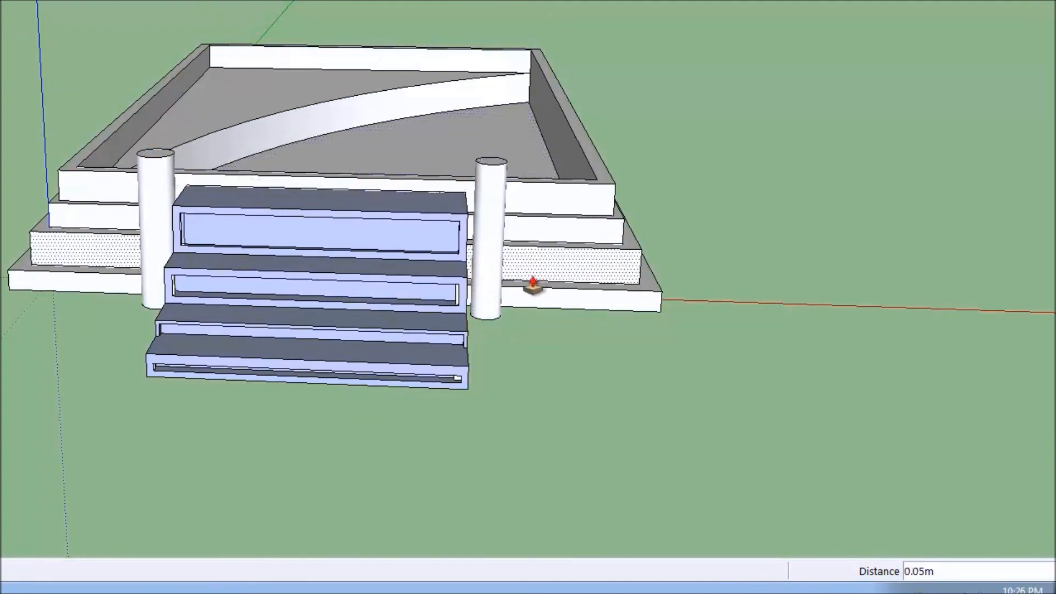
# Offset the top outline of each column slightly inward to form a smaller concentric circle
pyautogui.moveTo(537, 281); pyautogui.dragTo(188, 547, button='middle')
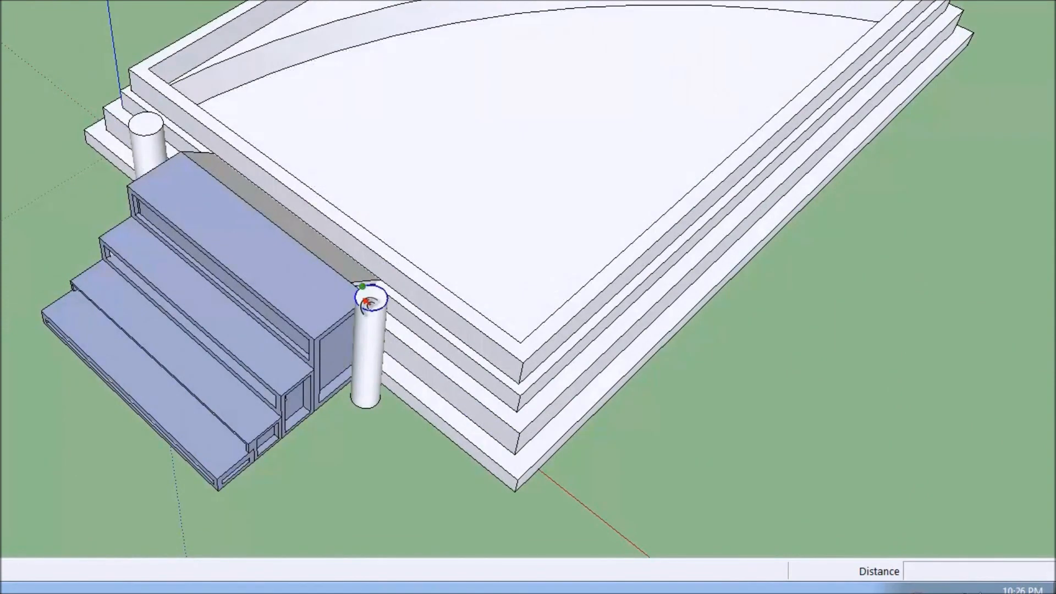
pyautogui.moveTo(377, 310); pyautogui.dragTo(381, 314)
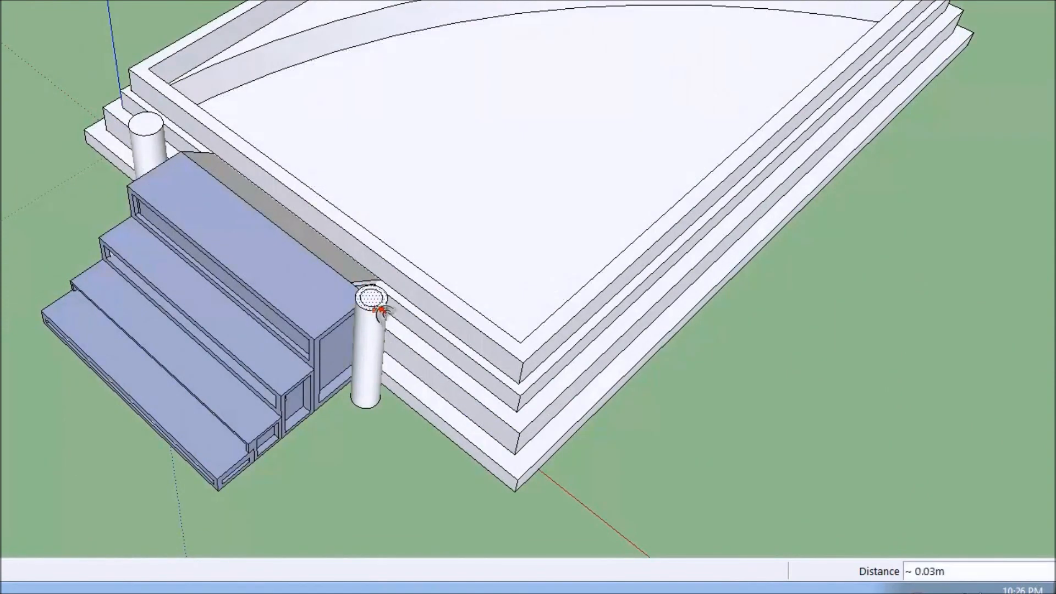
pyautogui.click(378, 308)
pyautogui.click(163, 132)
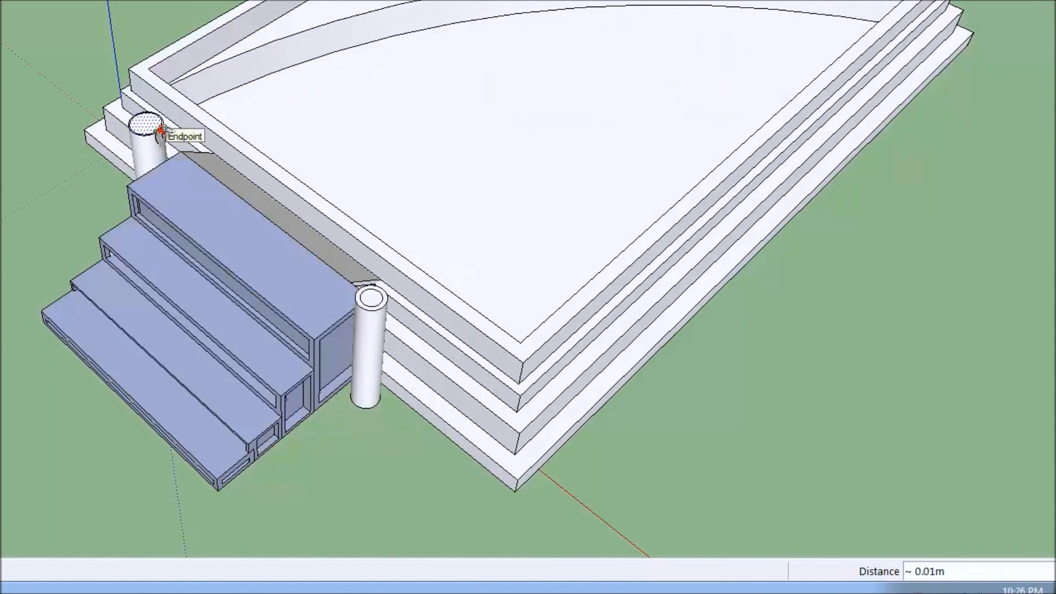
pyautogui.click(160, 131)
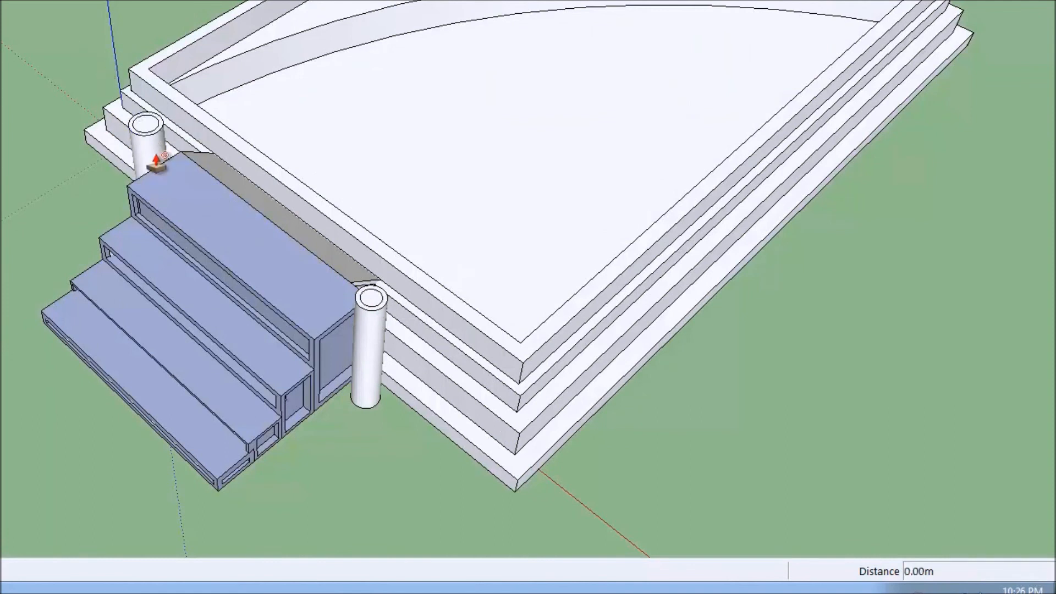
# Push the outer ring on top of both columns down, about 0.14 m on the first, leaving a narrower neck
pyautogui.click(148, 142)
pyautogui.click(146, 160)
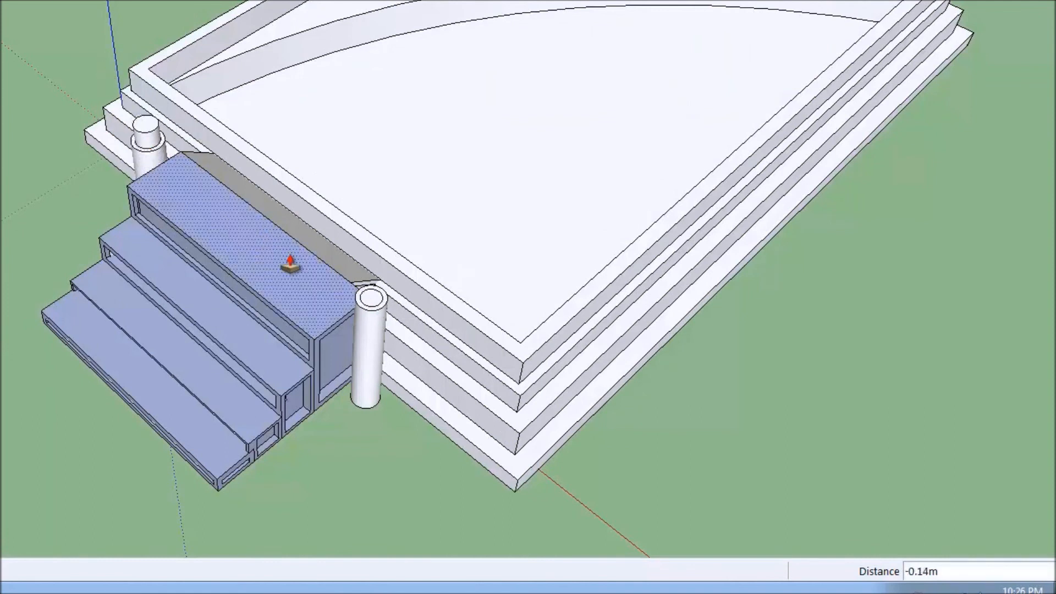
pyautogui.click(367, 319)
pyautogui.click(366, 338)
pyautogui.moveTo(365, 335); pyautogui.dragTo(563, 203, button='middle')
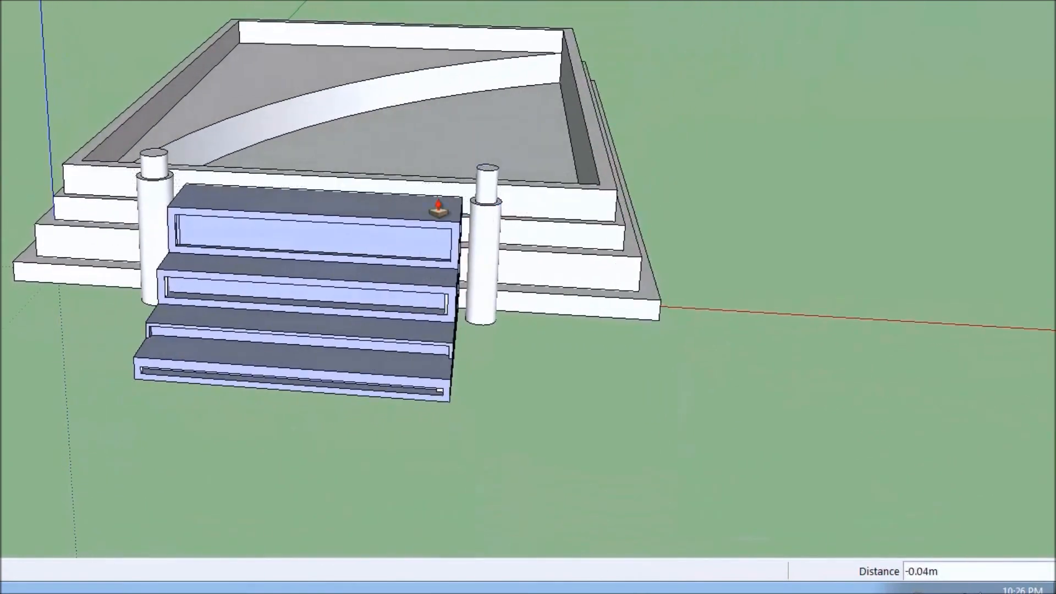
# Offset the neck's top outline outward on the first column and extrude the ring about 0.07 m into a wider collar
pyautogui.click(172, 188)
pyautogui.moveTo(486, 253); pyautogui.dragTo(6, 337, button='middle')
pyautogui.moveTo(168, 261); pyautogui.dragTo(1034, 228, button='middle')
pyautogui.moveTo(380, 247); pyautogui.dragTo(33, 382, button='middle')
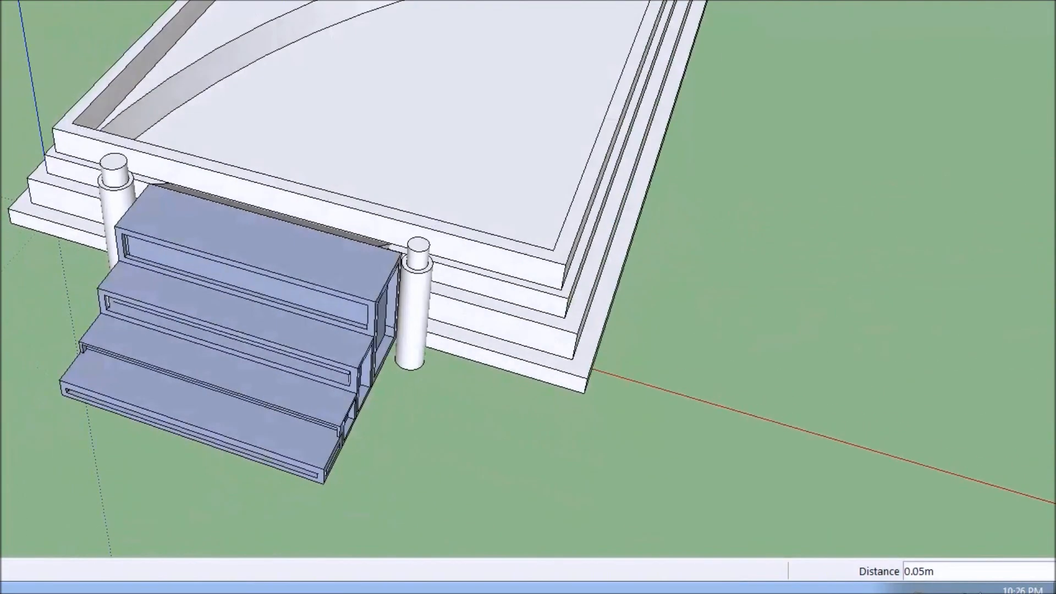
pyautogui.press('f')
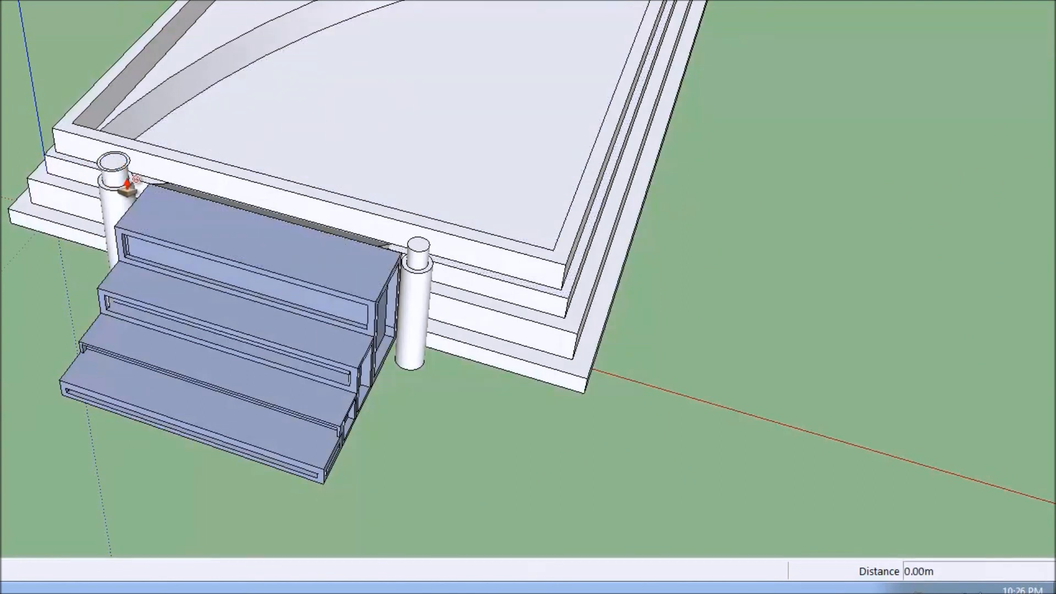
pyautogui.moveTo(126, 187)
pyautogui.mouseDown(button='middle')
pyautogui.moveTo(348, 38)
pyautogui.moveTo(542, 3)
pyautogui.moveTo(429, 2)
pyautogui.moveTo(130, 203)
pyautogui.moveTo(154, 316)
pyautogui.moveTo(87, 16)
pyautogui.mouseUp(button='middle')
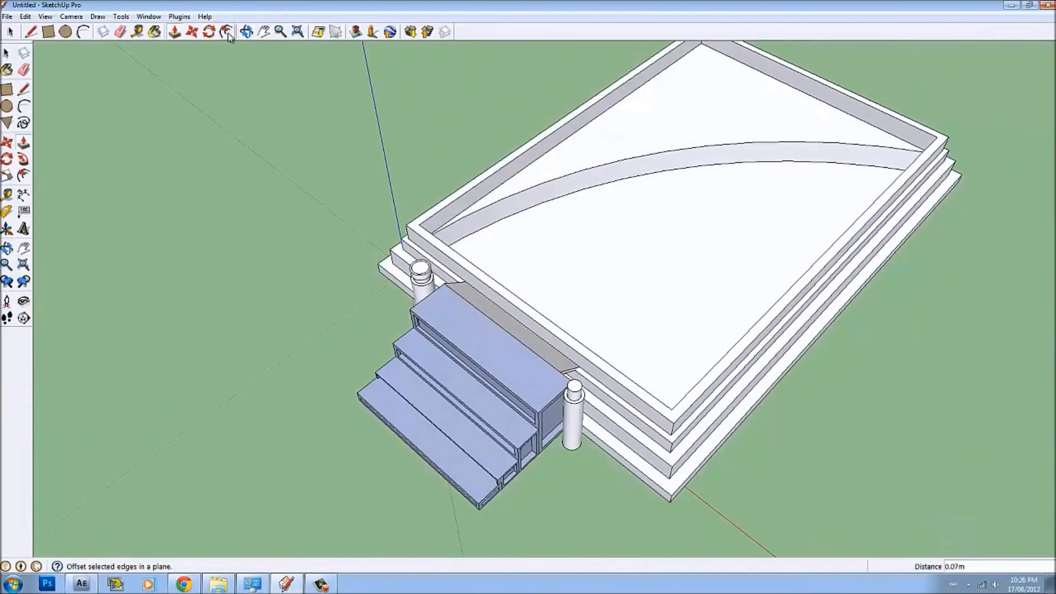
# Offset the neck's top outline on the second column and extrude the ring into a matching collar
pyautogui.click(228, 33)
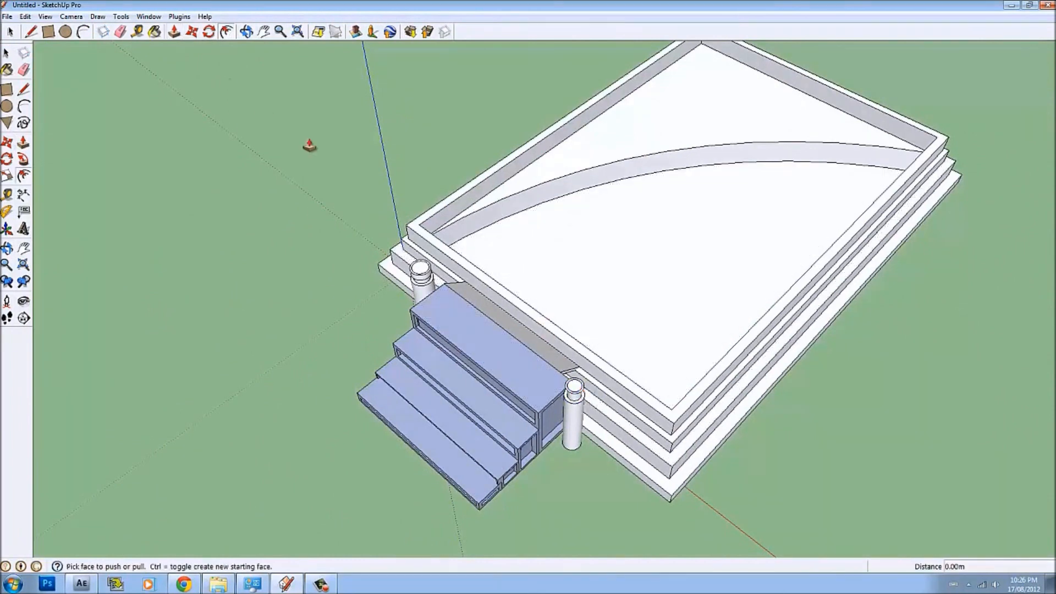
pyautogui.moveTo(579, 401); pyautogui.dragTo(660, 247, button='middle')
pyautogui.press('p')
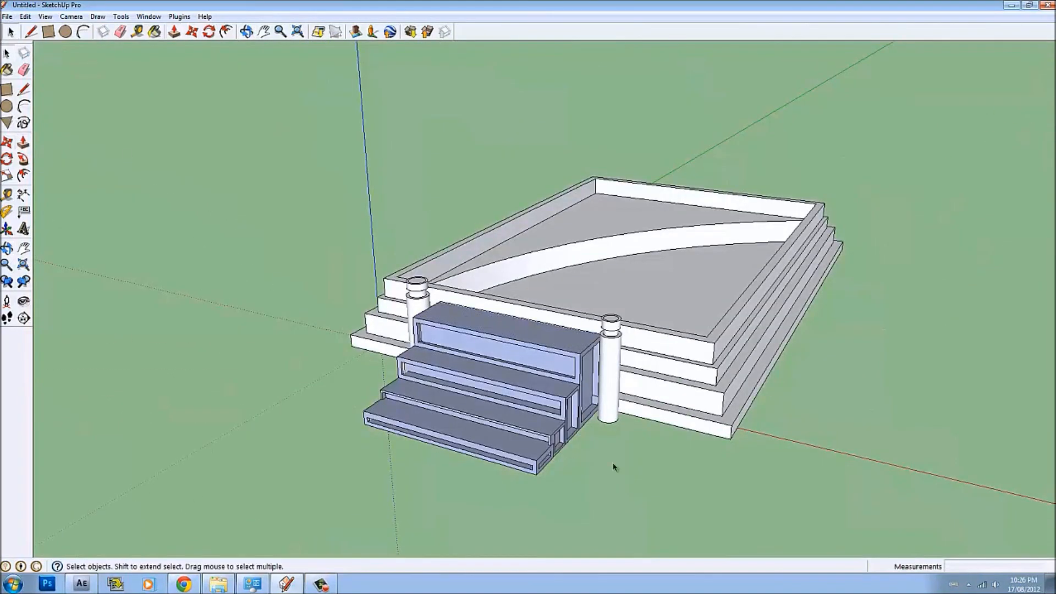
# Select all connected geometry of the pool and the attached staircase, leaving the columns out
pyautogui.hotkey('ctrl', 'a')
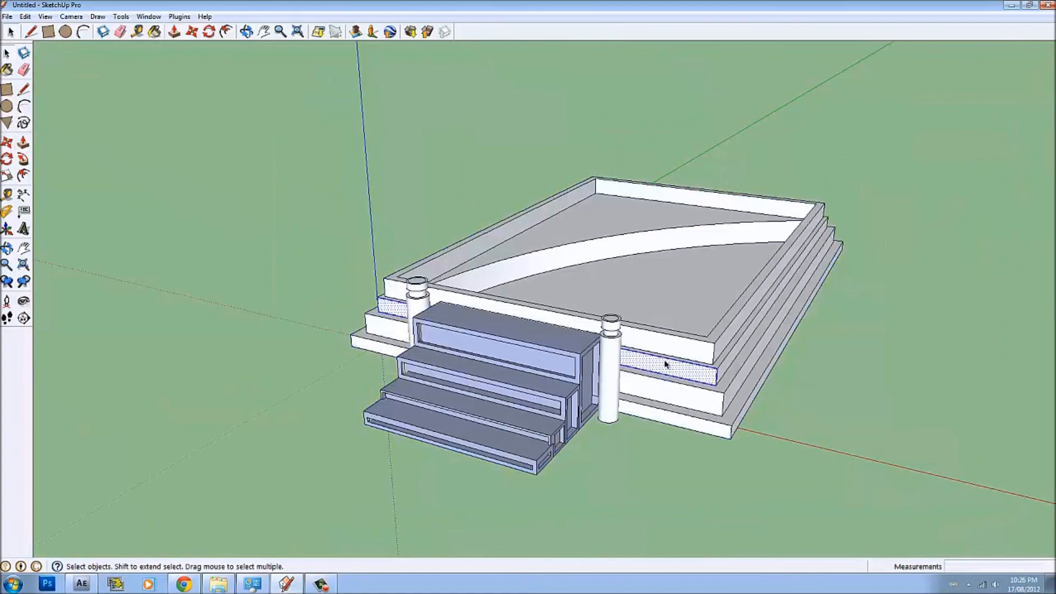
pyautogui.click(246, 31)
pyautogui.moveTo(352, 138); pyautogui.dragTo(283, 287)
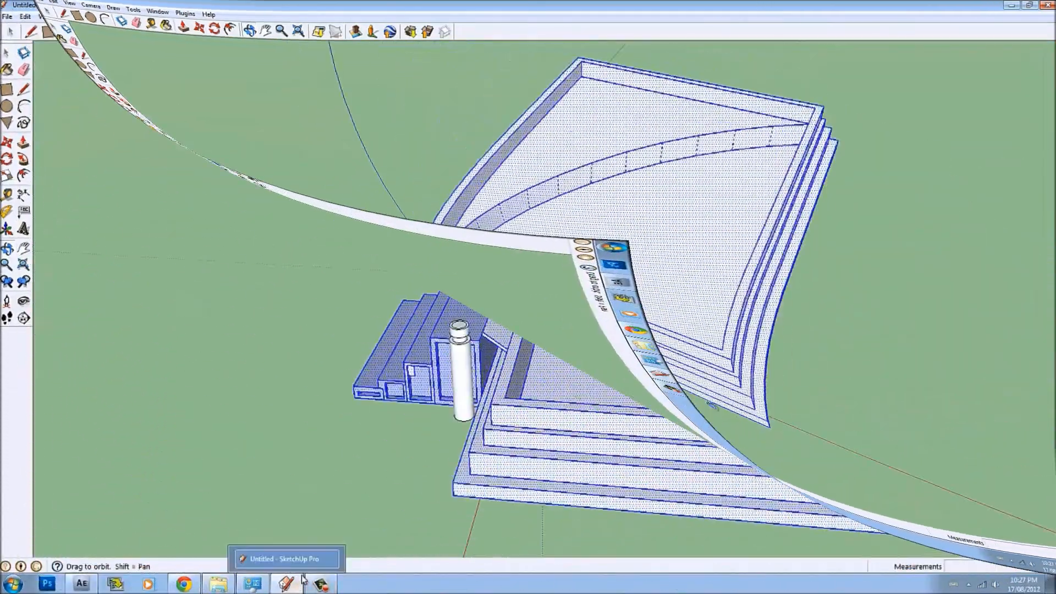